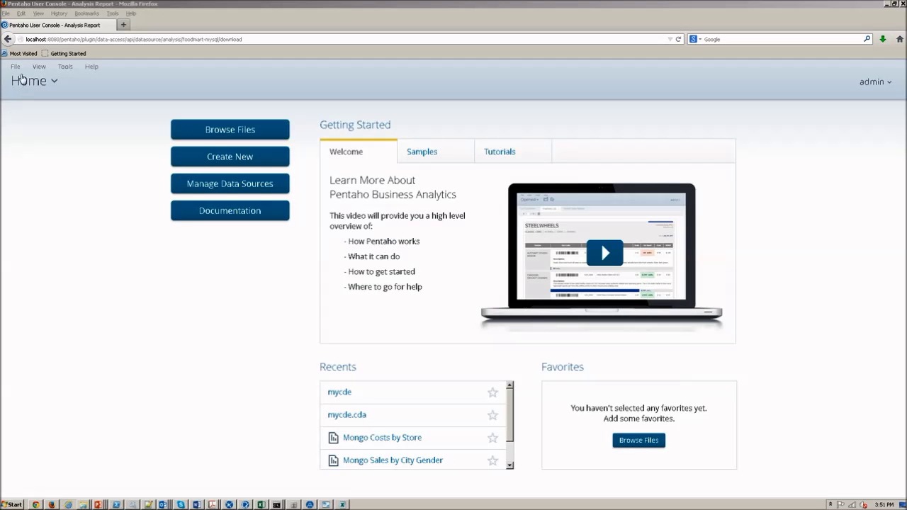
- Start a new data source and set its source type to Database Table(s)
{"action": "left_click", "coordinate": [14, 67]}
{"action": "mouse_move", "coordinate": [28, 81]}
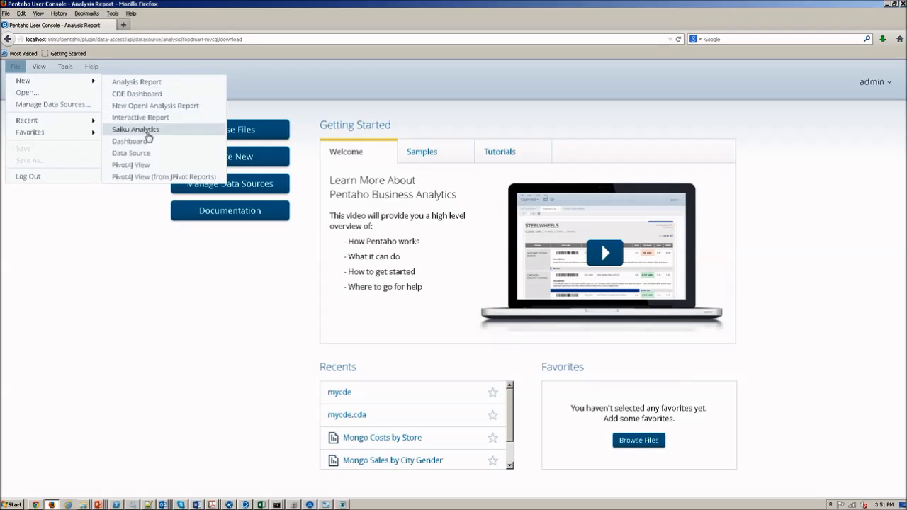
{"action": "left_click", "coordinate": [151, 153]}
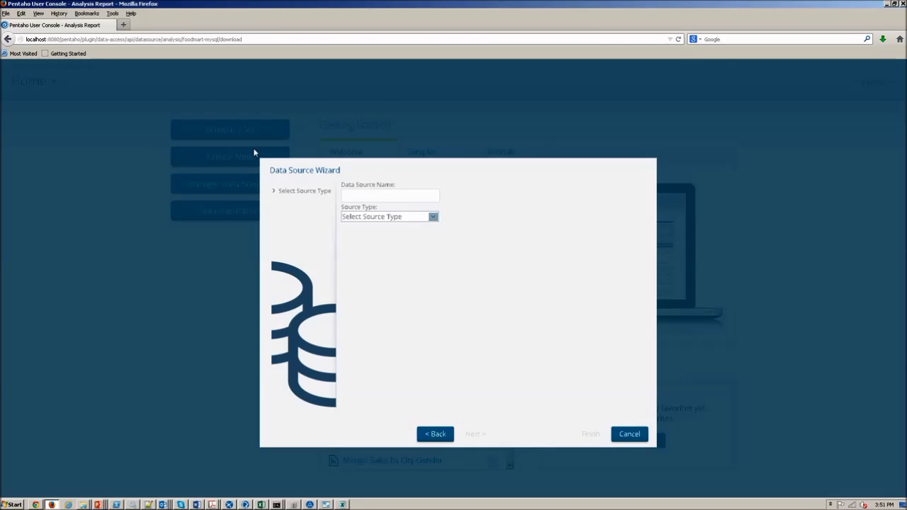
{"action": "left_click", "coordinate": [413, 216]}
{"action": "left_click", "coordinate": [394, 257]}
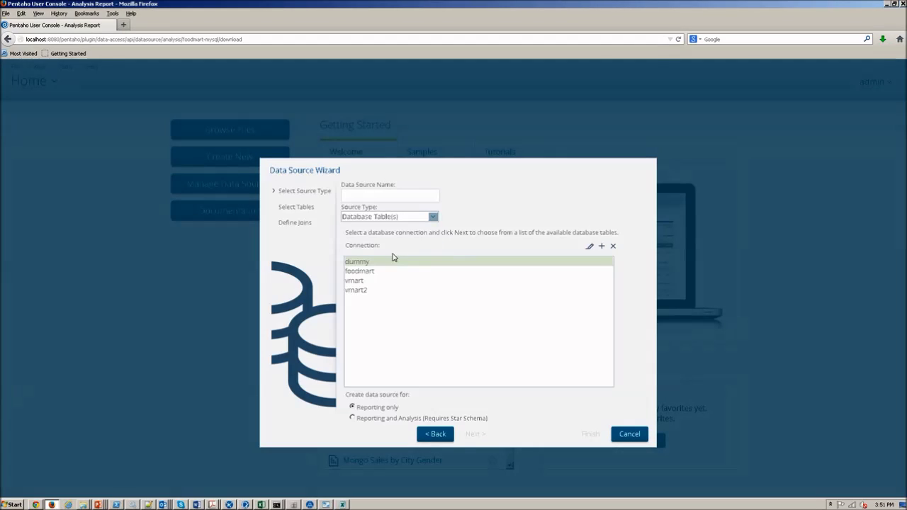
- Name the data source foodmart-mysql, use the foodmart connection for reporting and analysis, and continue to table selection
{"action": "left_click", "coordinate": [405, 197]}
{"action": "type", "text": "foodmart-mysql"}
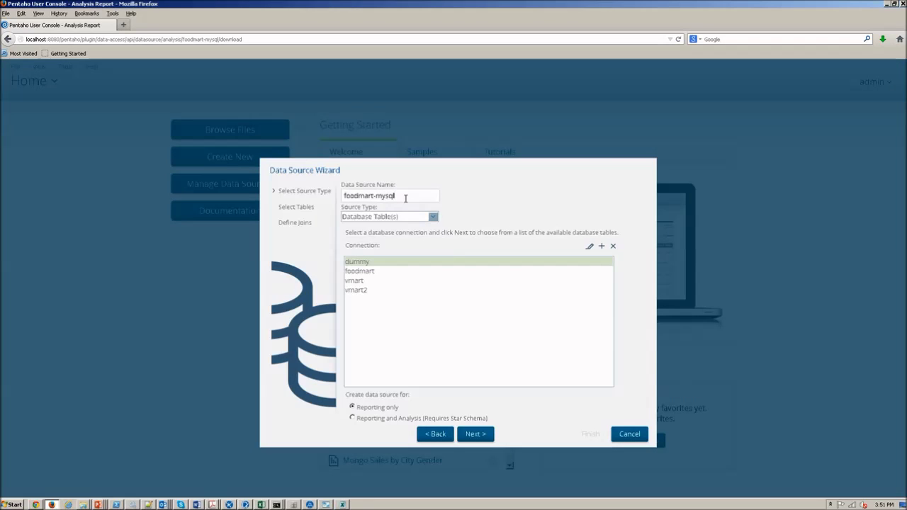
{"action": "left_click", "coordinate": [365, 271]}
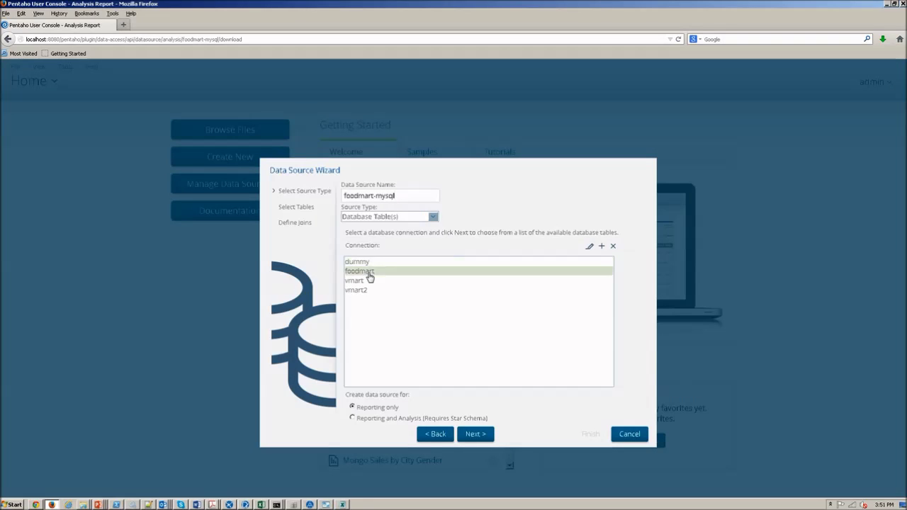
{"action": "left_click", "coordinate": [471, 433]}
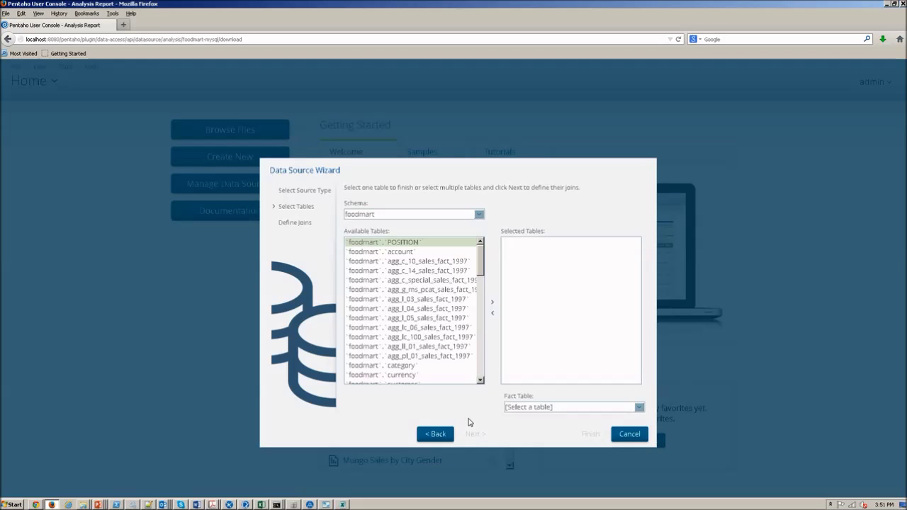
- Add the sales_fact_1998 table from the foodmart schema to the selected tables
{"action": "left_click", "coordinate": [460, 216]}
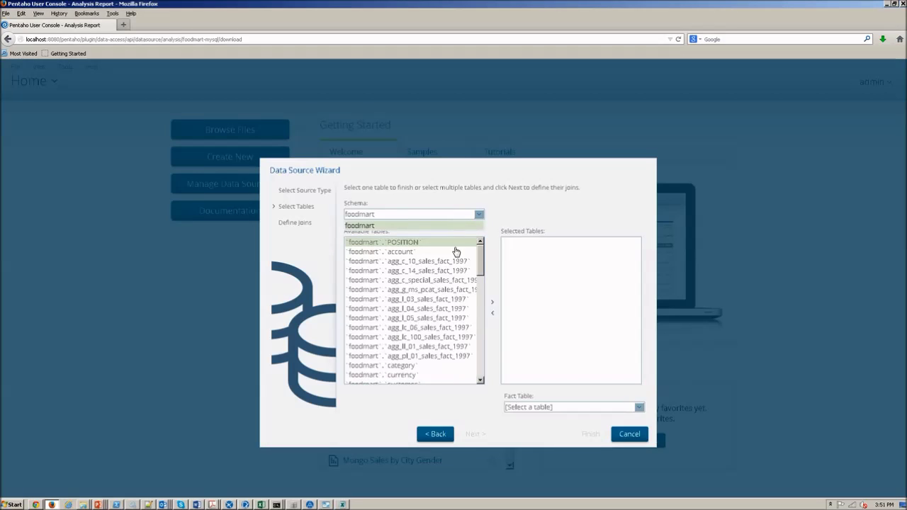
{"action": "left_click", "coordinate": [479, 262]}
{"action": "left_click_drag", "start_coordinate": [481, 260], "coordinate": [484, 352]}
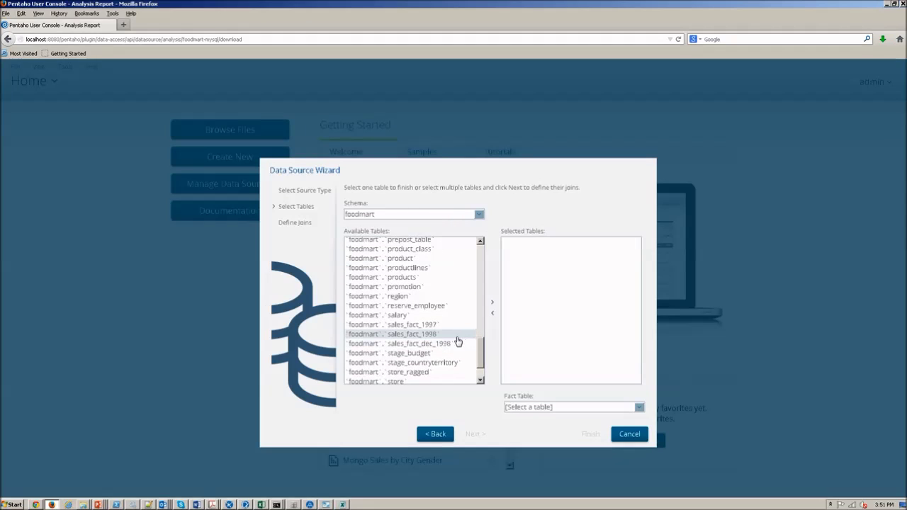
{"action": "left_click", "coordinate": [429, 334]}
{"action": "scroll", "coordinate": [429, 333], "scroll_direction": "down", "scroll_amount": 1}
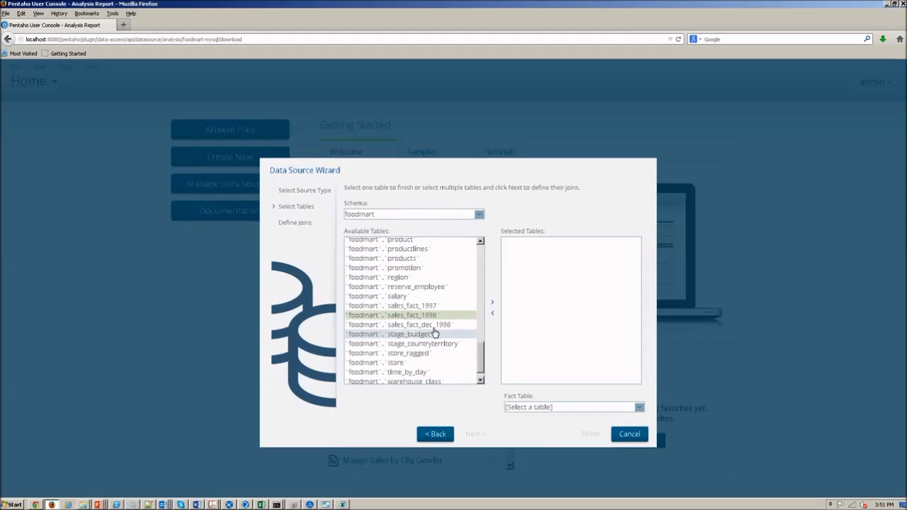
{"action": "left_click", "coordinate": [492, 304]}
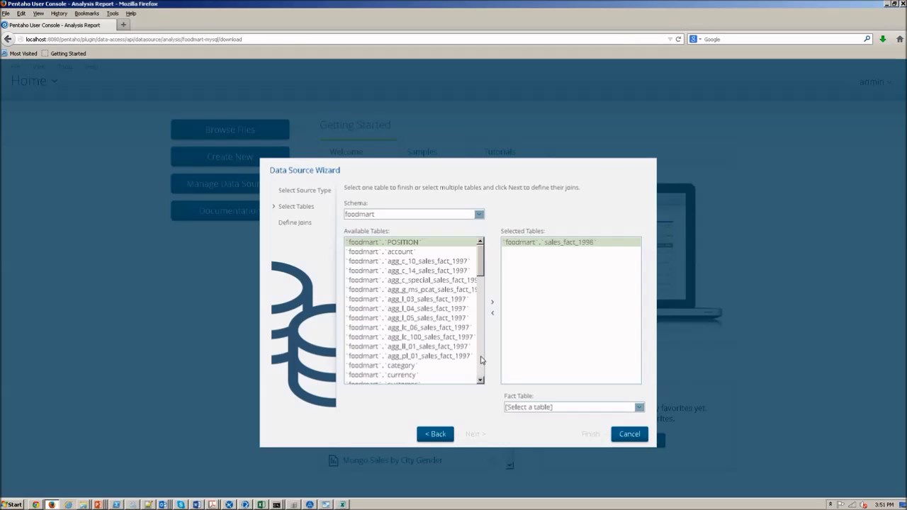
- Add the dim_time, dim_product and dim_customer tables to the selected tables
{"action": "scroll", "coordinate": [480, 358], "scroll_direction": "down", "scroll_amount": 3}
{"action": "left_click", "coordinate": [422, 330]}
{"action": "scroll", "coordinate": [422, 331], "scroll_direction": "down", "scroll_amount": 1}
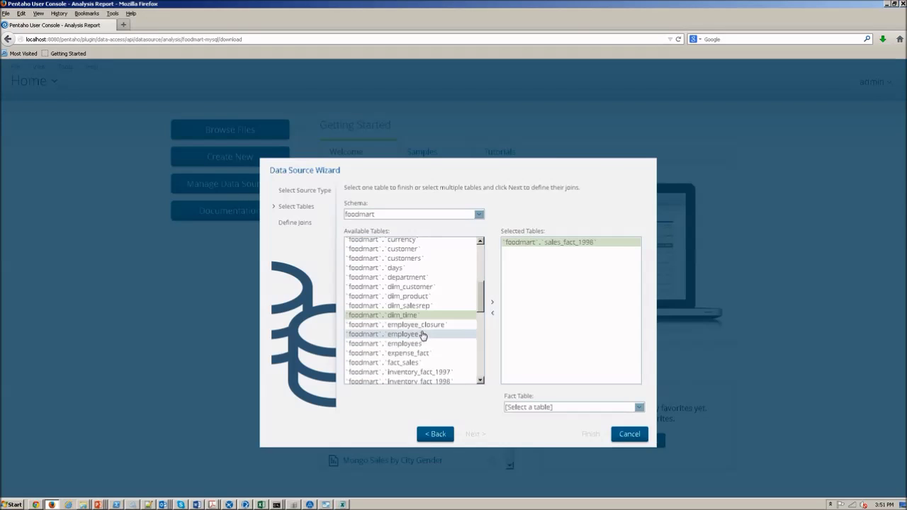
{"action": "left_click", "coordinate": [425, 296], "text": "ctrl"}
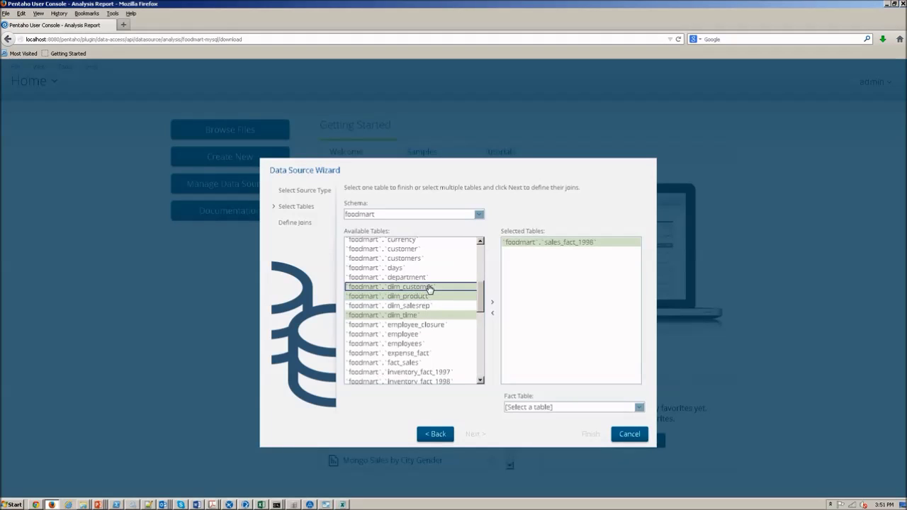
{"action": "left_click", "coordinate": [492, 305]}
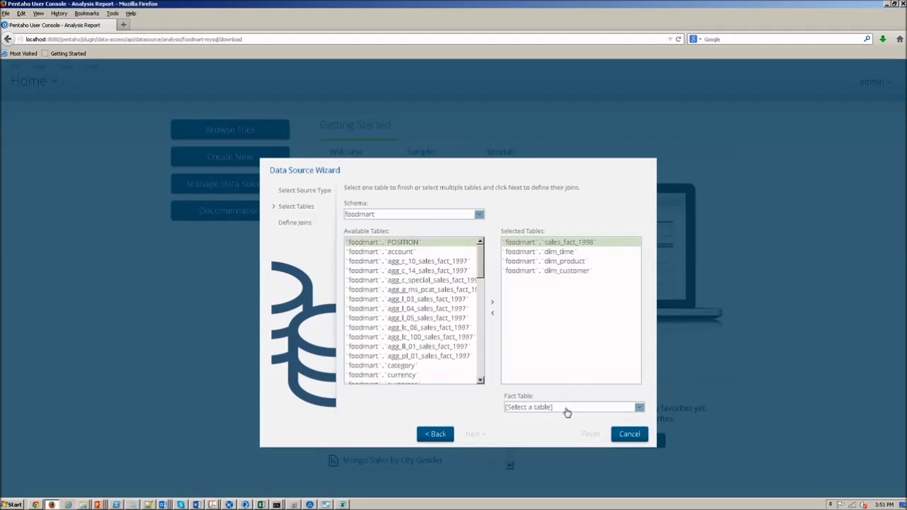
- Set sales_fact_1998 as the fact table and continue to the join definitions
{"action": "left_click", "coordinate": [570, 407]}
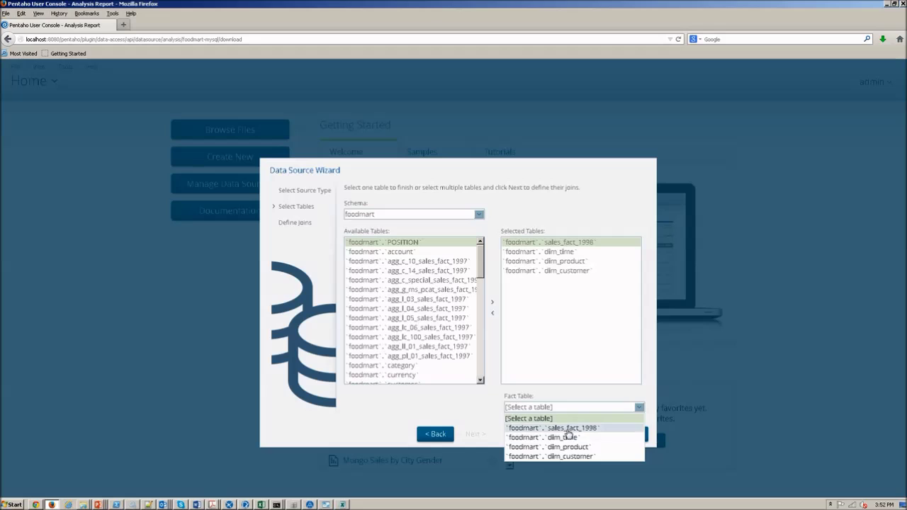
{"action": "left_click", "coordinate": [570, 428]}
{"action": "left_click", "coordinate": [483, 436]}
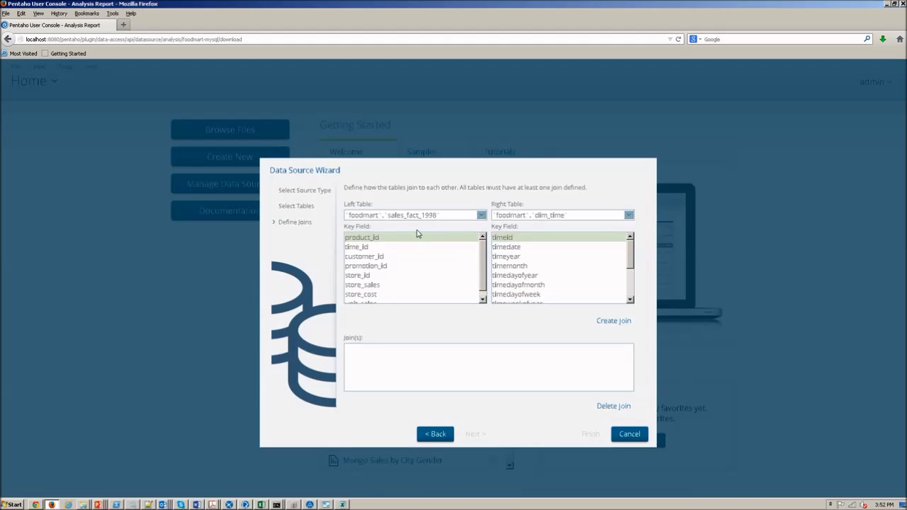
- Join sales_fact_1998 to dim_time on time_id and timeid, and to dim_product on product_id and productid
{"action": "left_click", "coordinate": [381, 248]}
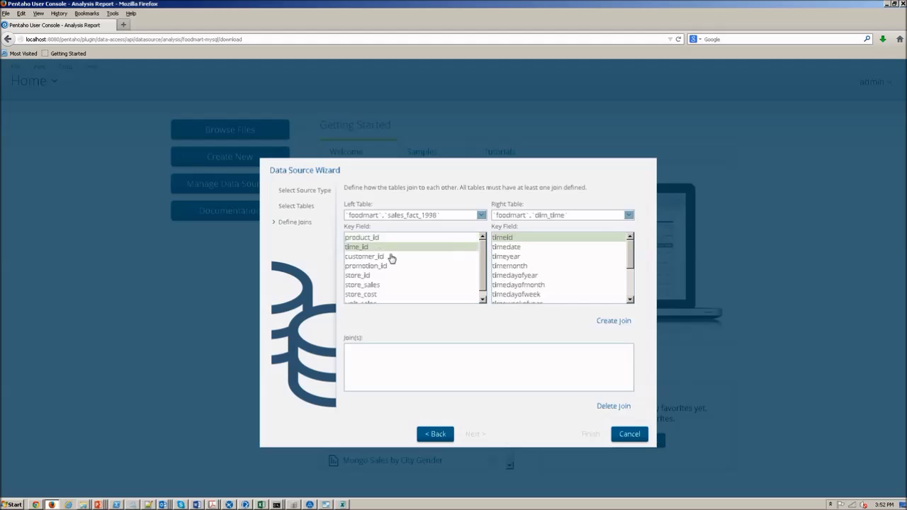
{"action": "left_click", "coordinate": [621, 322]}
{"action": "left_click", "coordinate": [627, 214]}
{"action": "left_click", "coordinate": [602, 237]}
{"action": "left_click", "coordinate": [411, 238]}
{"action": "left_click", "coordinate": [602, 322]}
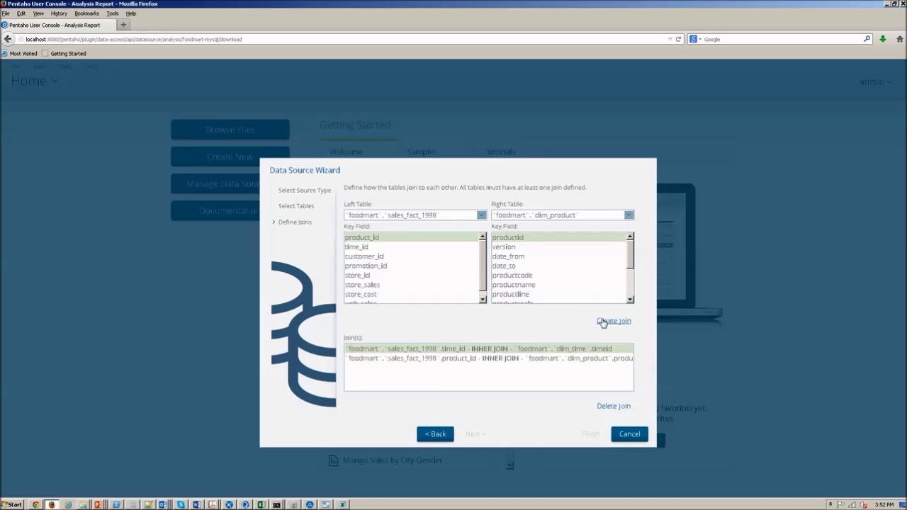
- Join sales_fact_1998 to dim_customer on customer_id and customerid
{"action": "left_click", "coordinate": [601, 217]}
{"action": "left_click", "coordinate": [588, 246]}
{"action": "left_click", "coordinate": [391, 256]}
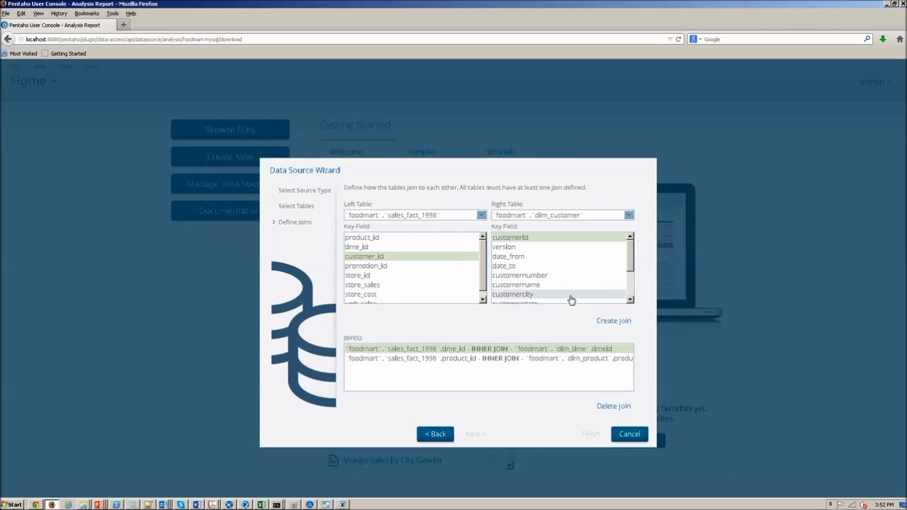
{"action": "left_click", "coordinate": [601, 321]}
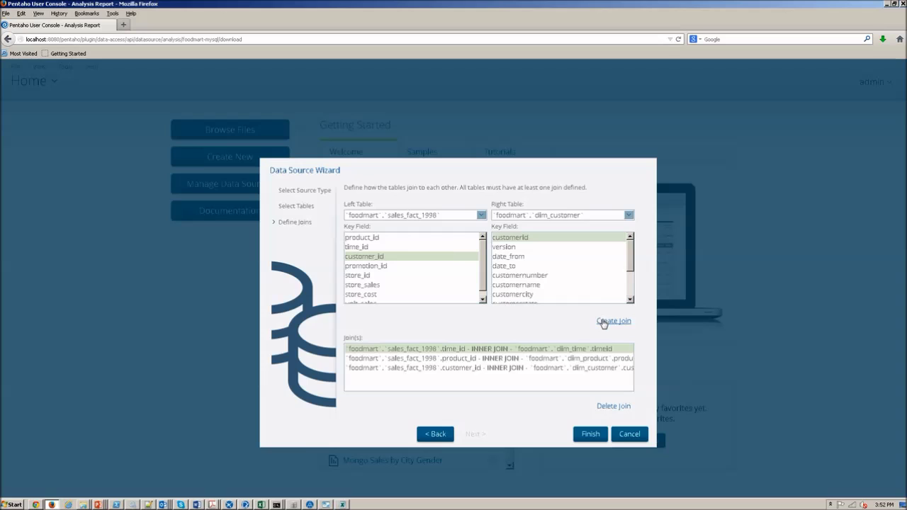
- Finish creating the data source and choose to customize its model now
{"action": "left_click", "coordinate": [594, 434]}
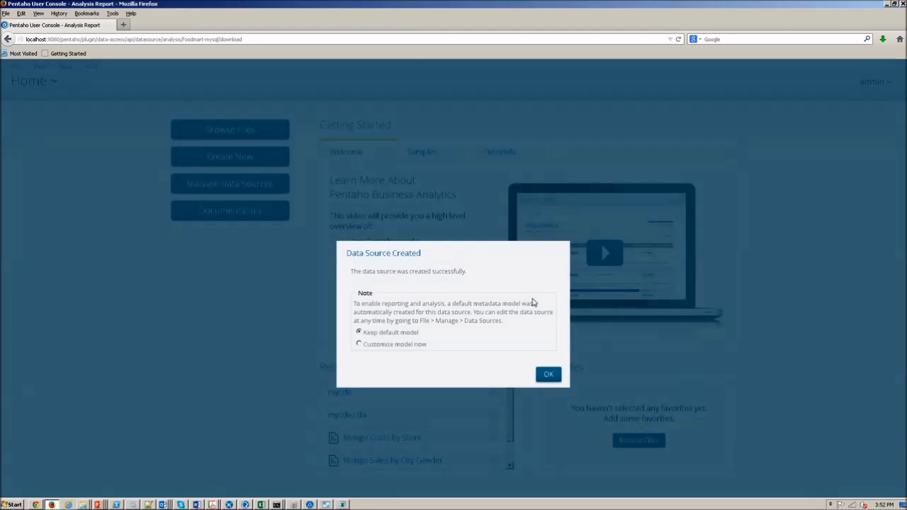
{"action": "left_click_drag", "start_coordinate": [418, 342], "coordinate": [416, 344]}
{"action": "left_click", "coordinate": [359, 345]}
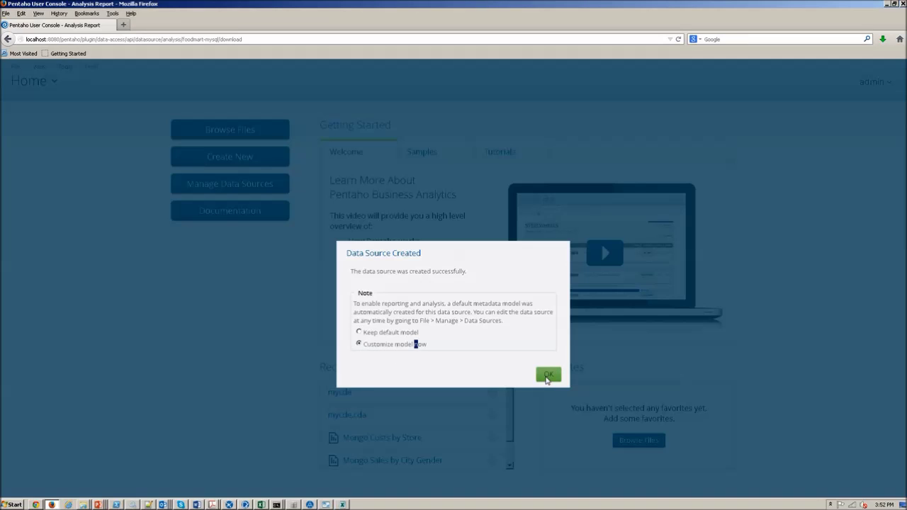
{"action": "left_click", "coordinate": [546, 376]}
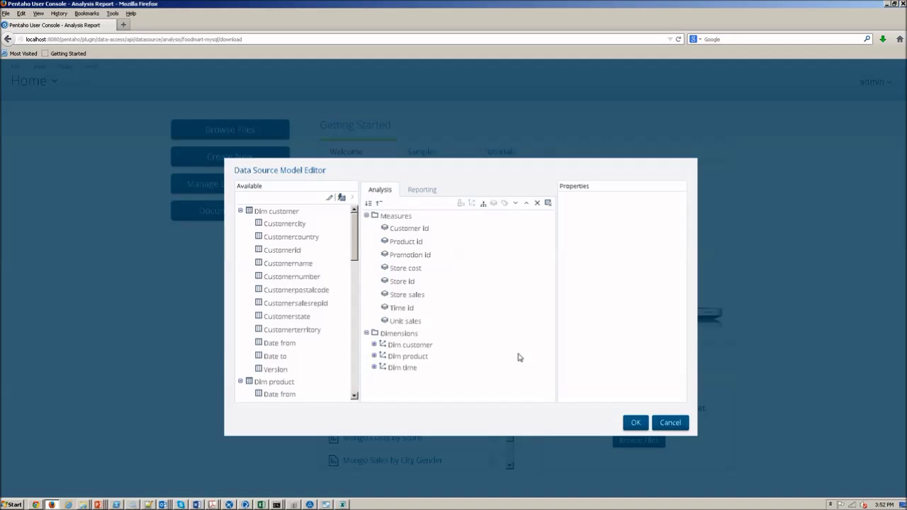
- Remove the Customer id, Product id and Promotion id measures from the analysis model
{"action": "left_click", "coordinate": [400, 219]}
{"action": "left_click", "coordinate": [407, 227]}
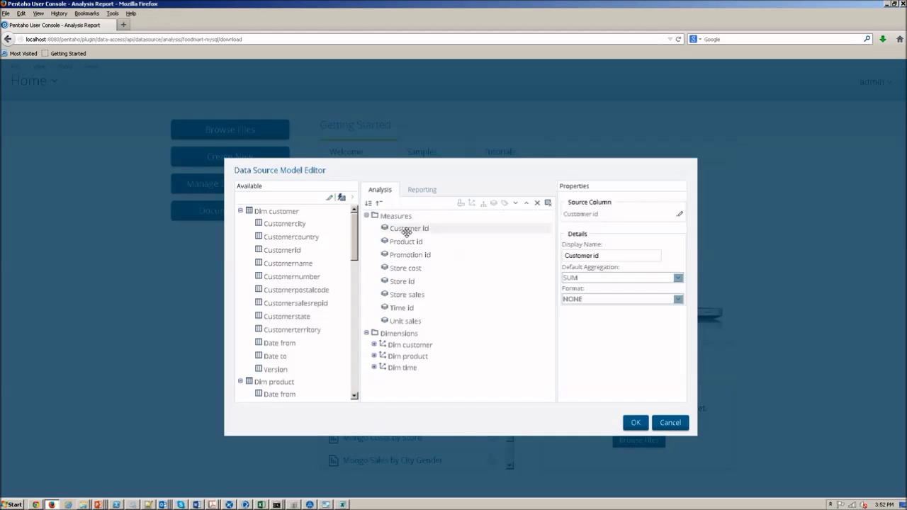
{"action": "left_click", "coordinate": [536, 203]}
{"action": "left_click", "coordinate": [421, 229]}
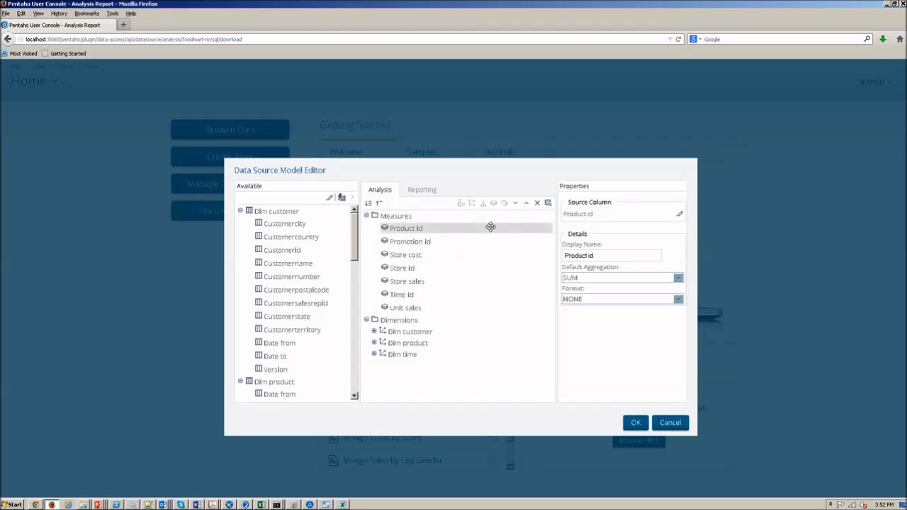
{"action": "key", "text": "Delete"}
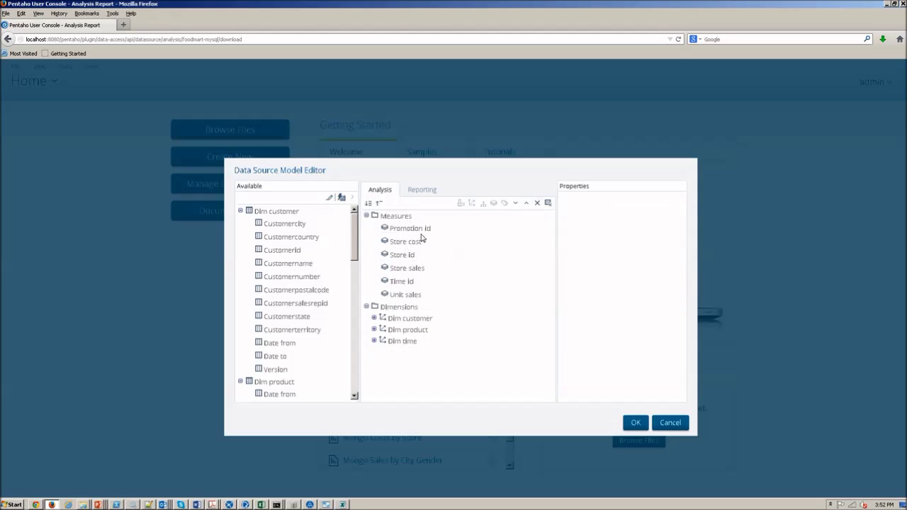
{"action": "left_click", "coordinate": [421, 228]}
{"action": "left_click", "coordinate": [536, 204]}
- Remove the Store id and Time id measures from the analysis model
{"action": "left_click", "coordinate": [411, 241]}
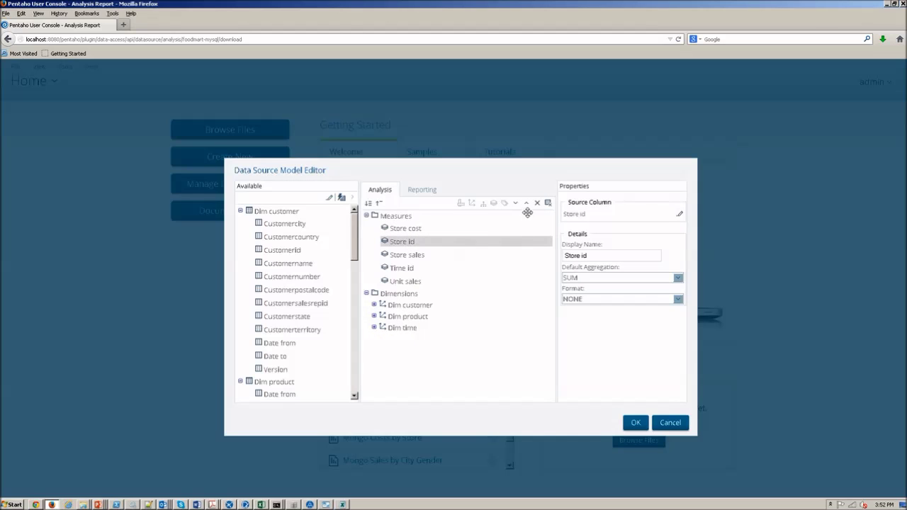
{"action": "left_click", "coordinate": [536, 205]}
{"action": "left_click", "coordinate": [410, 254]}
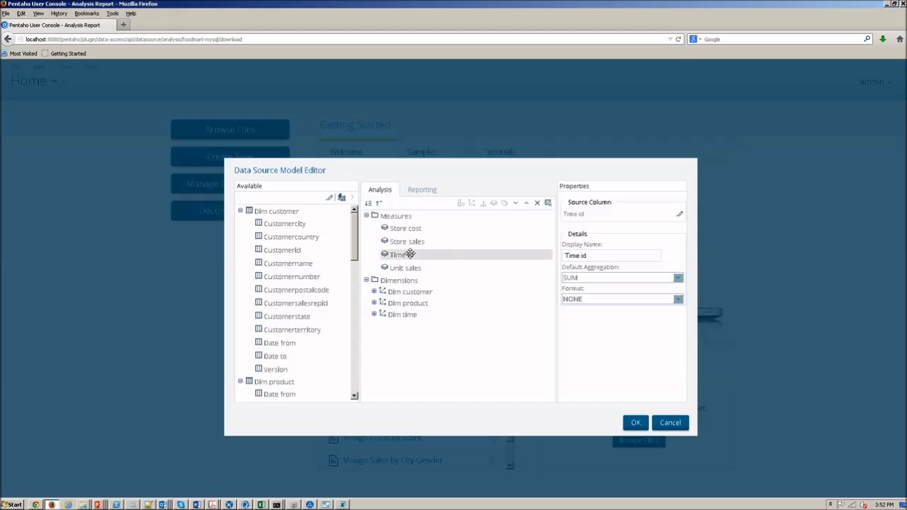
{"action": "left_click", "coordinate": [536, 204]}
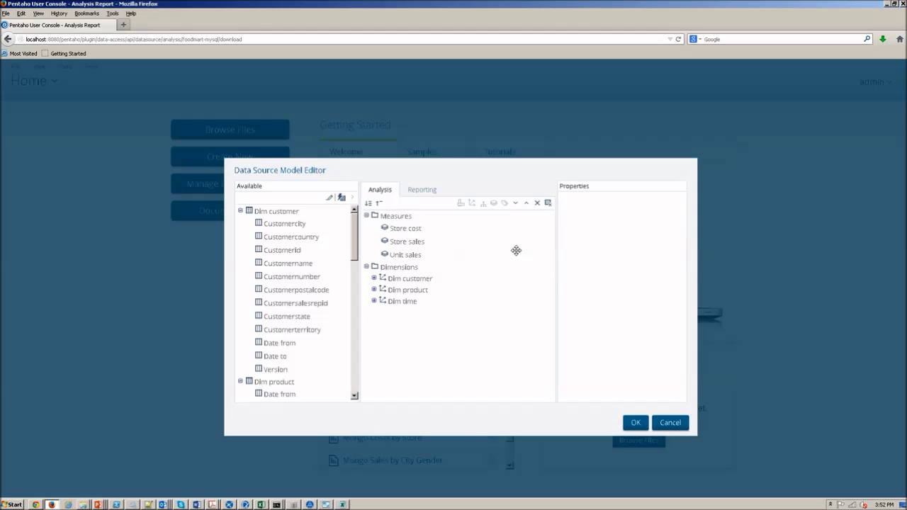
- Set the Store cost measure's format to #,###.00;(#,###.00)
{"action": "left_click", "coordinate": [422, 229]}
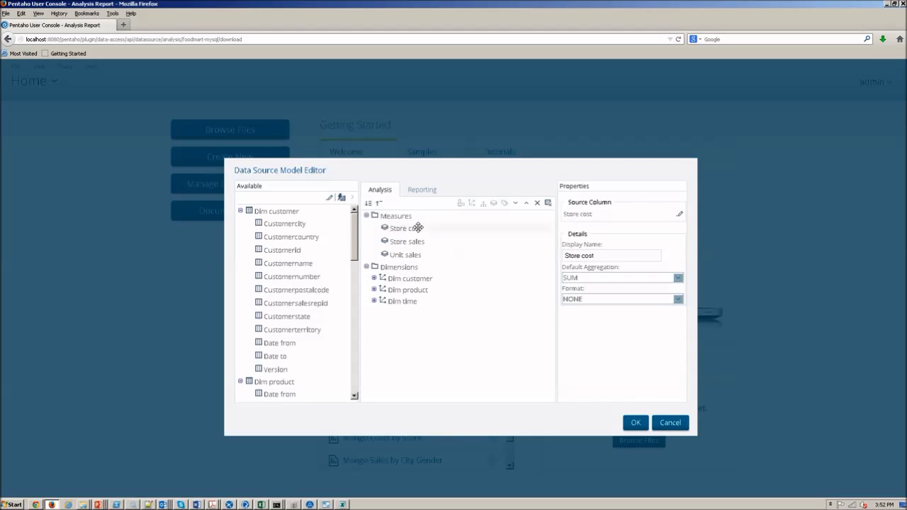
{"action": "left_click", "coordinate": [628, 300]}
{"action": "left_click", "coordinate": [617, 331]}
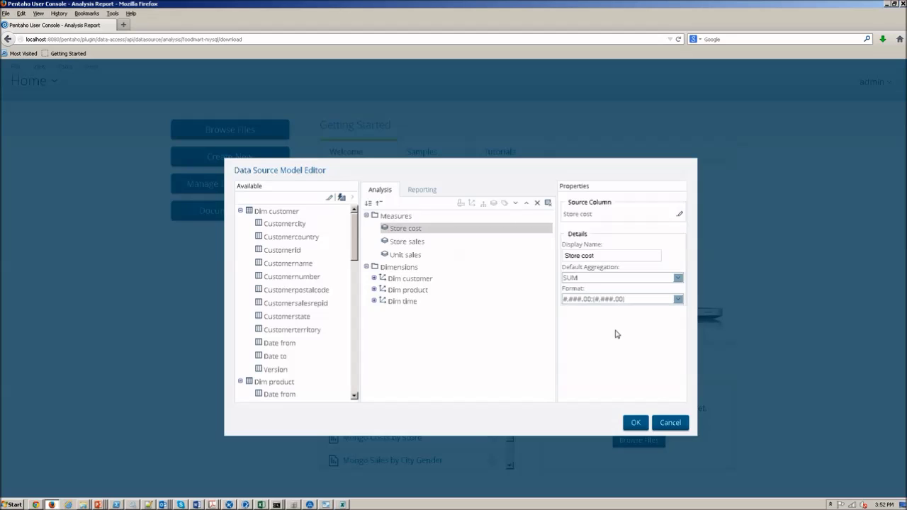
- Set the Store sales measure's format to $ #,###;($ #,###)
{"action": "left_click", "coordinate": [426, 242]}
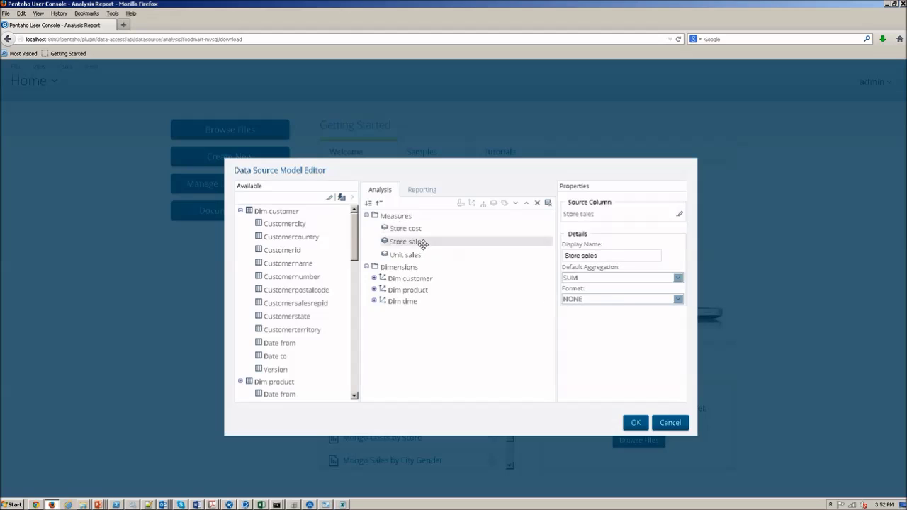
{"action": "left_click", "coordinate": [624, 301]}
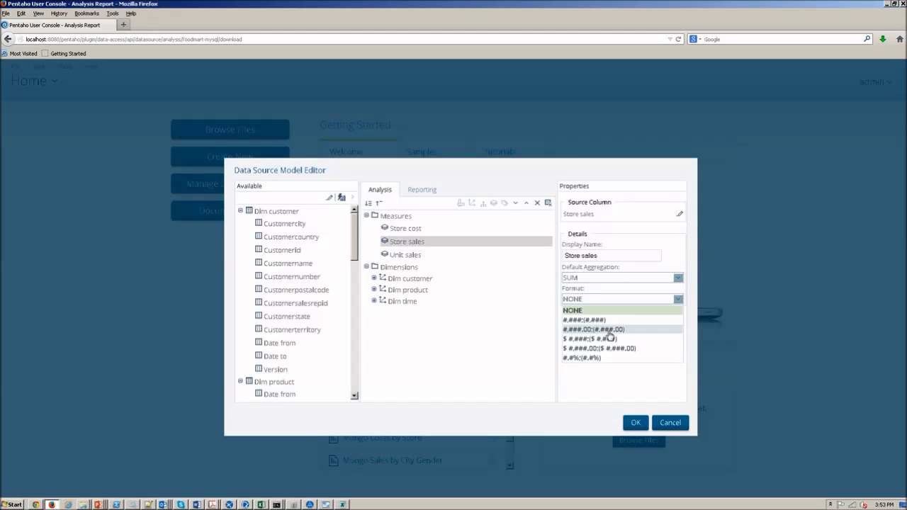
{"action": "left_click", "coordinate": [608, 340]}
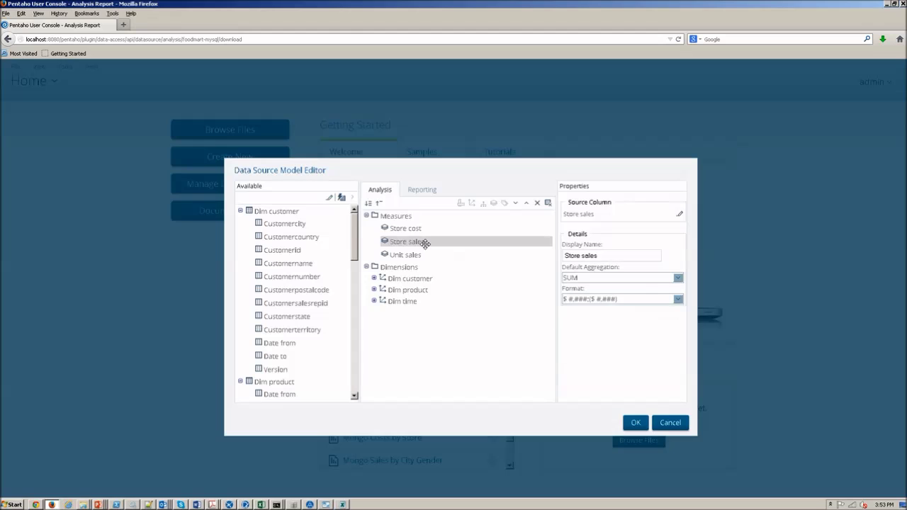
- Set the Store cost measure's format to $ #,###;($ #,###)
{"action": "left_click", "coordinate": [408, 232]}
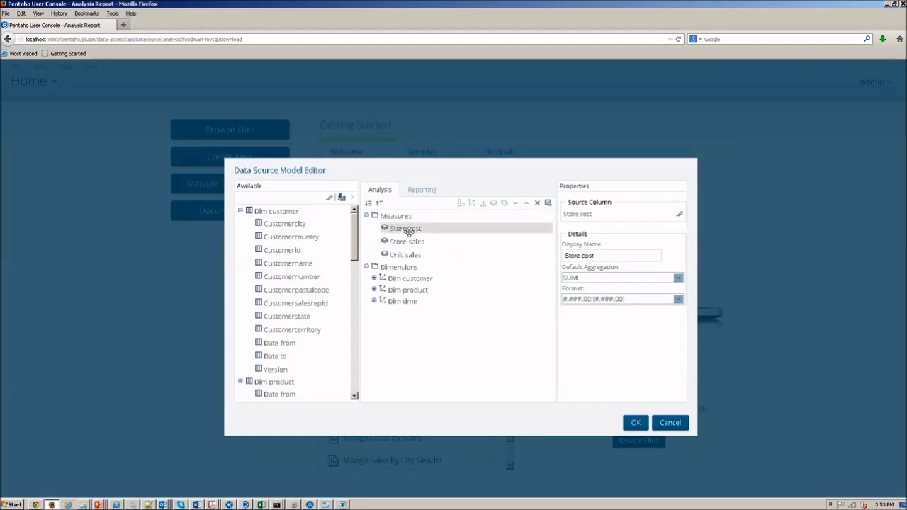
{"action": "left_click", "coordinate": [596, 300]}
{"action": "left_click", "coordinate": [593, 339]}
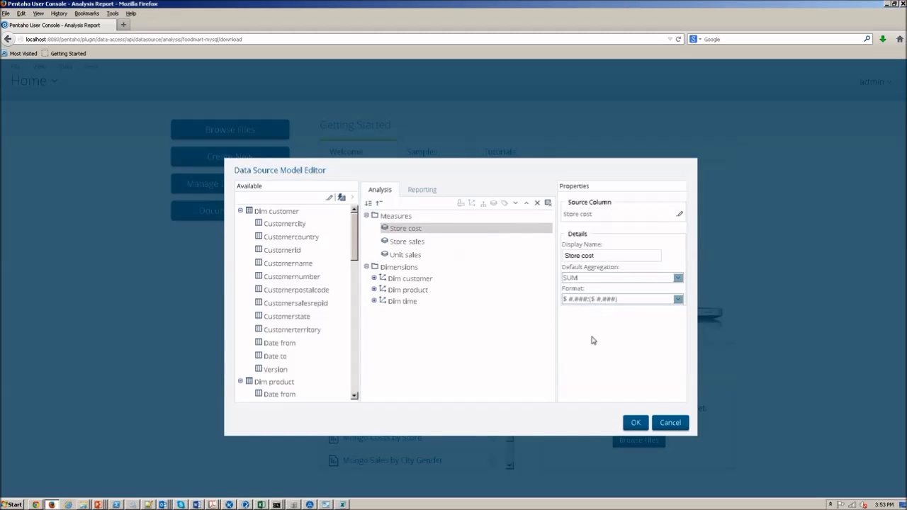
- Set the Unit sales measure's format to $ #,###;($ #,###)
{"action": "left_click", "coordinate": [409, 245]}
{"action": "left_click", "coordinate": [406, 254]}
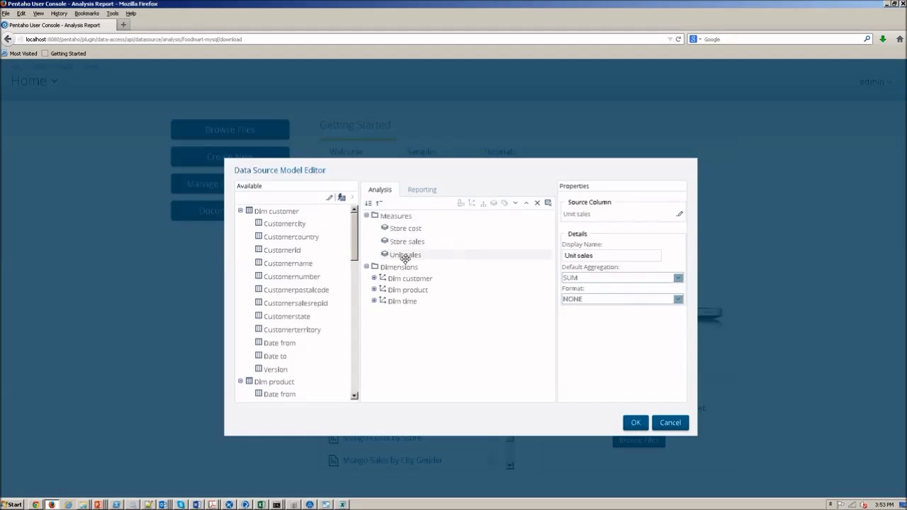
{"action": "left_click", "coordinate": [588, 300]}
{"action": "left_click", "coordinate": [595, 338]}
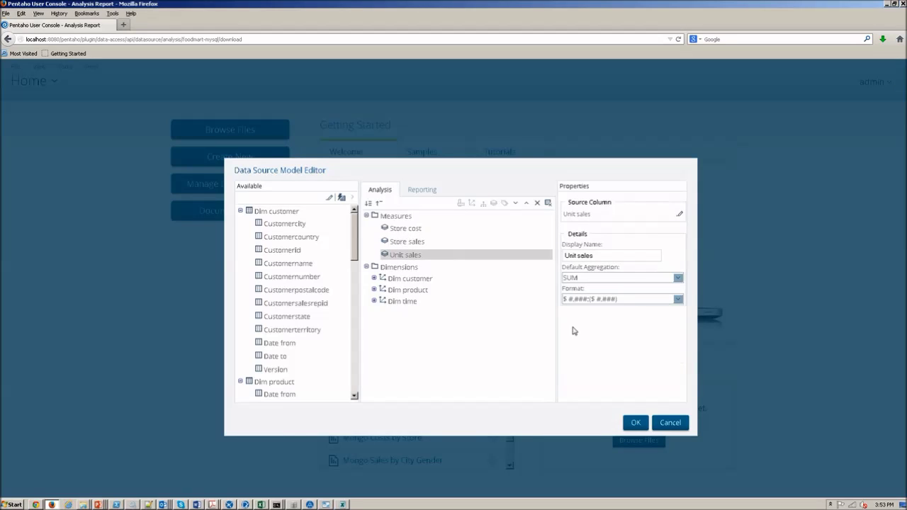
- Rename the Dim customer dimension to Customers and the Dim product dimension to Products
{"action": "left_click", "coordinate": [408, 267]}
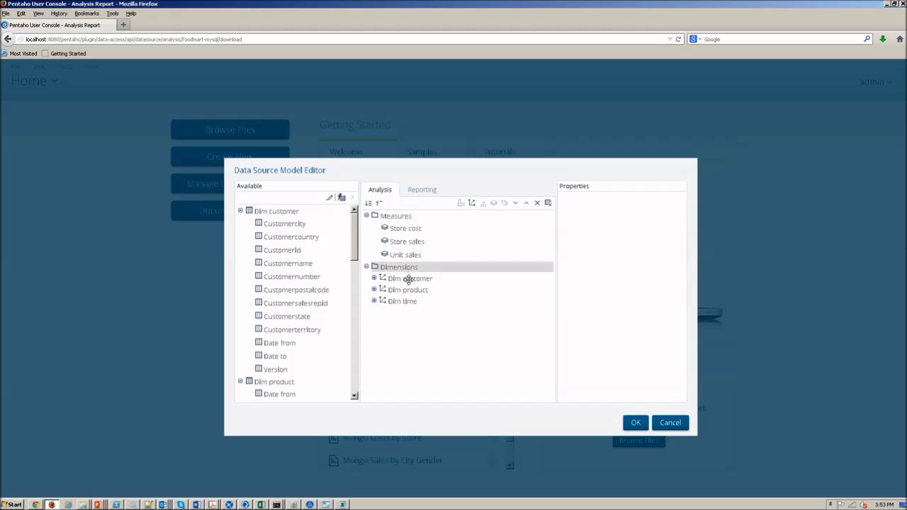
{"action": "left_click", "coordinate": [409, 279]}
{"action": "left_click_drag", "start_coordinate": [581, 224], "coordinate": [529, 221]}
{"action": "type", "text": "Customers"}
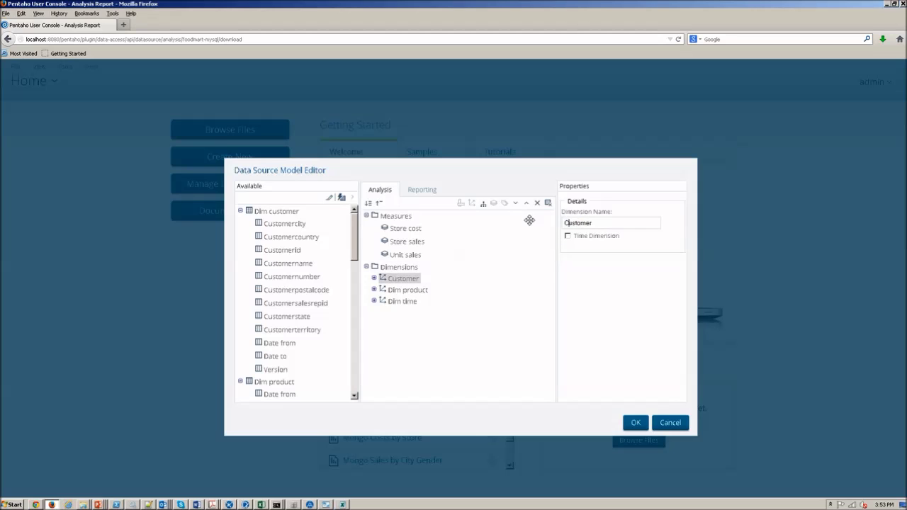
{"action": "left_click", "coordinate": [407, 291]}
{"action": "left_click_drag", "start_coordinate": [604, 222], "coordinate": [560, 222]}
{"action": "type", "text": "Po"}
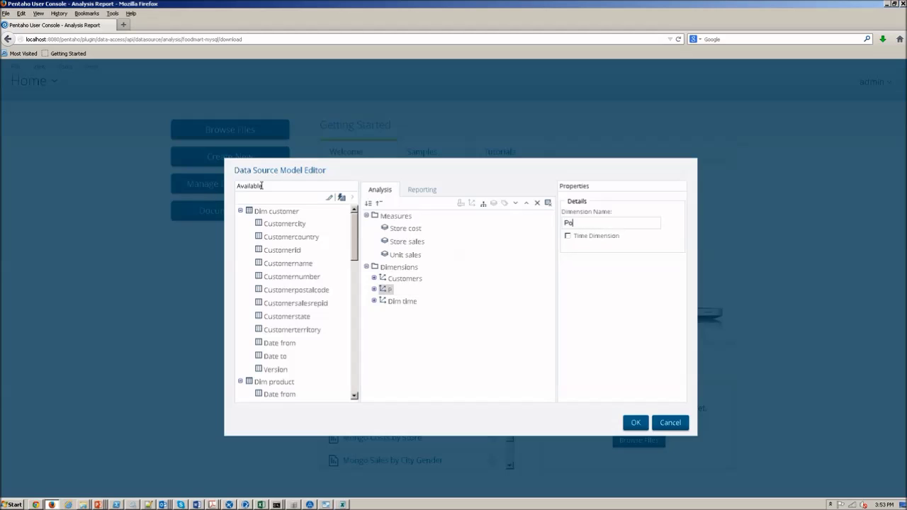
{"action": "type", "text": "oducts"}
- Rename the Dim time dimension to Calendars and save the data source model
{"action": "left_click", "coordinate": [392, 301]}
{"action": "left_click_drag", "start_coordinate": [660, 222], "coordinate": [376, 224]}
{"action": "type", "text": "Calendars"}
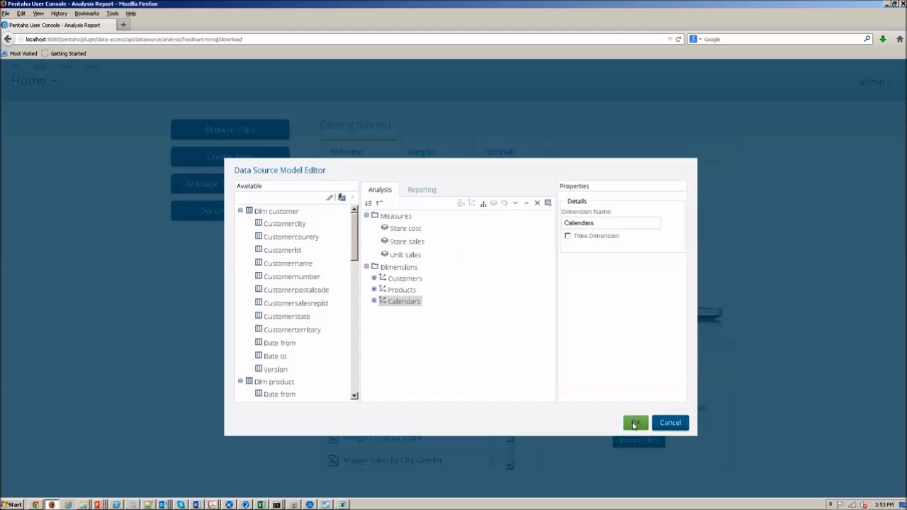
{"action": "left_click", "coordinate": [635, 423]}
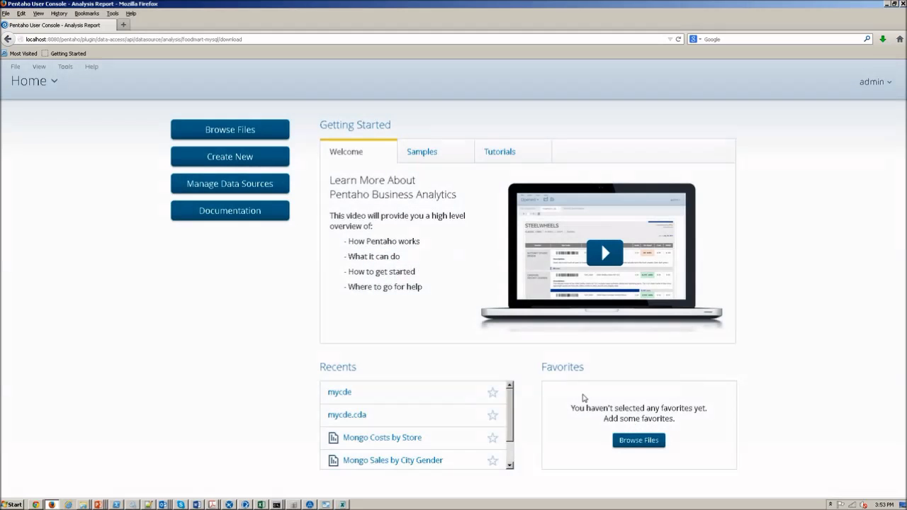
- Download the foodmart-mysql analysis schema from localhost:8080/pentaho/plugin/data-access/api/datasource/analysis/foodmart-mysql/download and save it as a file
{"action": "left_click", "coordinate": [223, 39]}
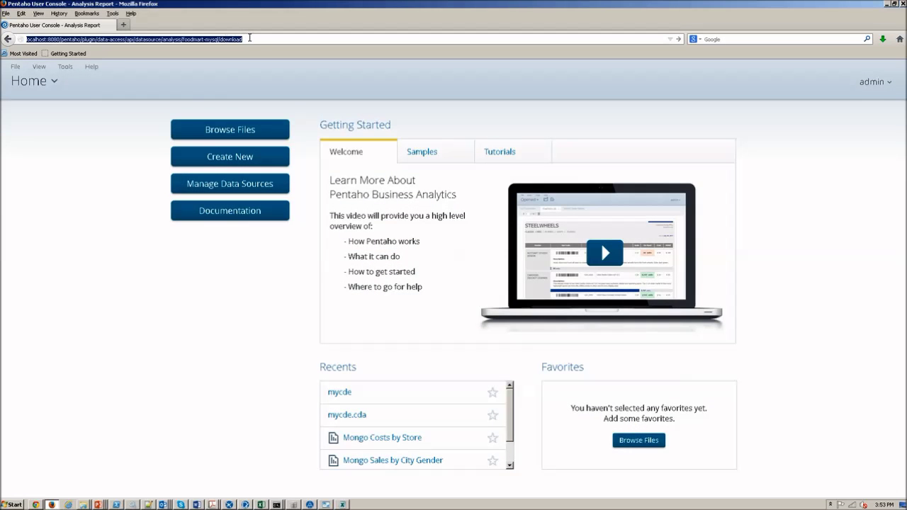
{"action": "left_click", "coordinate": [248, 38]}
{"action": "key", "text": "Return"}
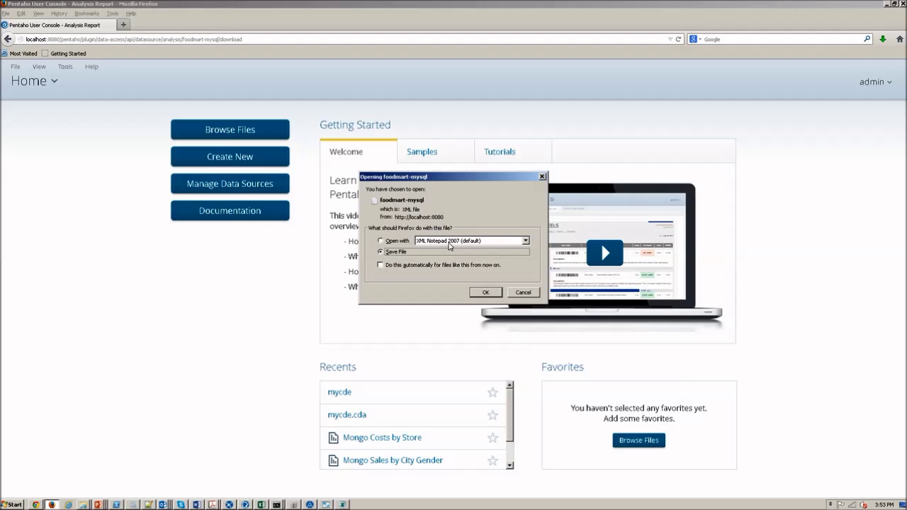
{"action": "left_click", "coordinate": [479, 292]}
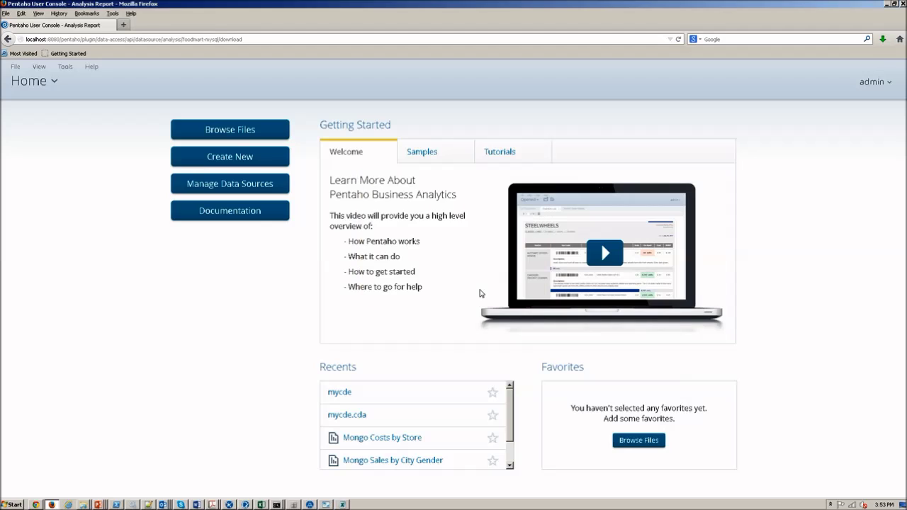
- Rename the downloaded foodmart-mysql file in the Downloads folder to foodmart-mysql.xml
{"action": "left_click", "coordinate": [84, 504]}
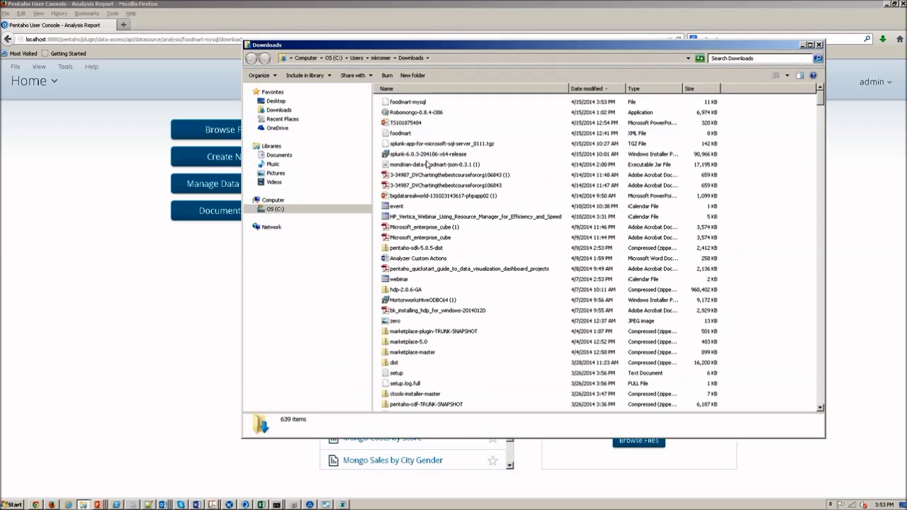
{"action": "left_click", "coordinate": [430, 102]}
{"action": "left_click", "coordinate": [434, 103]}
{"action": "key", "text": "BackSpace"}
{"action": "key", "text": "Escape"}
{"action": "left_click", "coordinate": [435, 104]}
{"action": "left_click", "coordinate": [434, 102]}
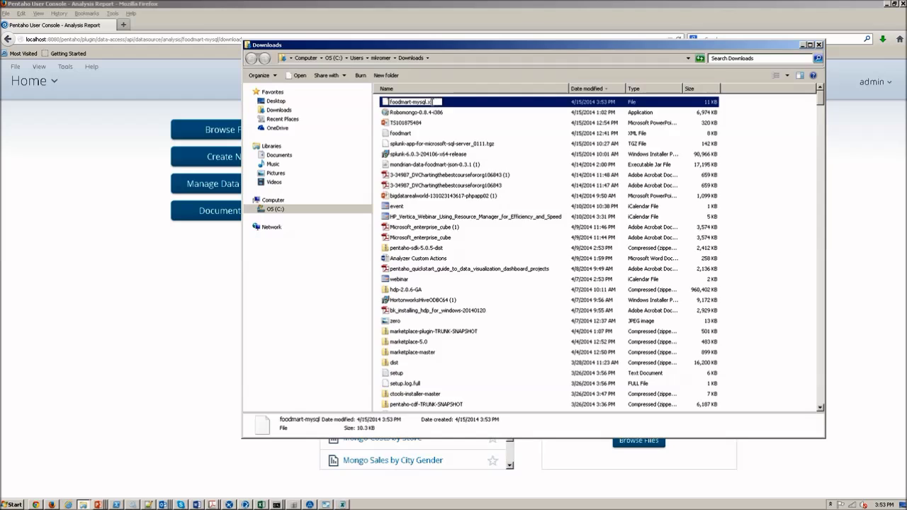
{"action": "type", "text": ".xml"}
{"action": "key", "text": "Return"}
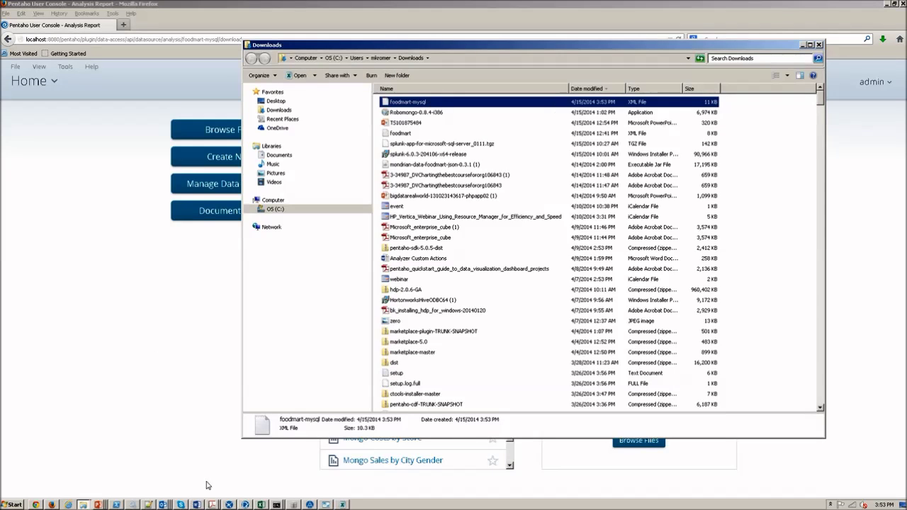
- Switch to Schema Workbench and open the foodmart-mysql.xml schema
{"action": "left_click", "coordinate": [311, 504]}
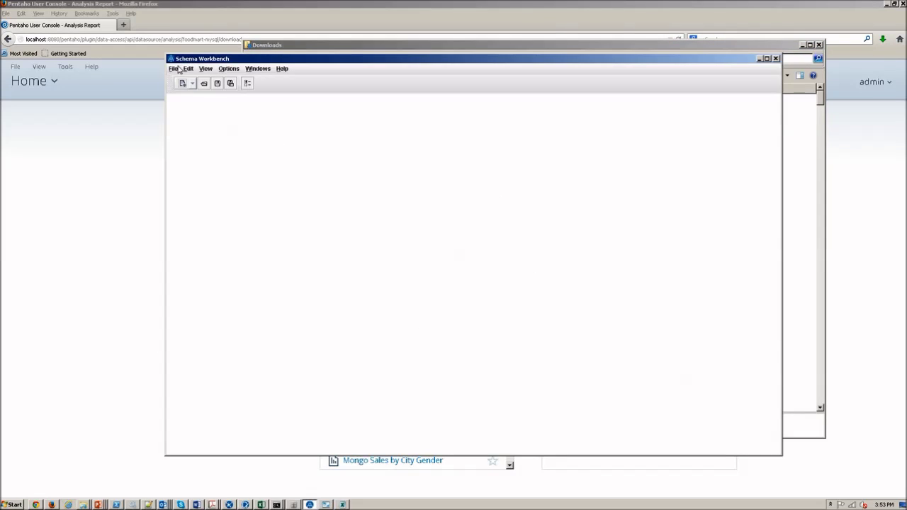
{"action": "left_click", "coordinate": [175, 68]}
{"action": "left_click", "coordinate": [198, 132]}
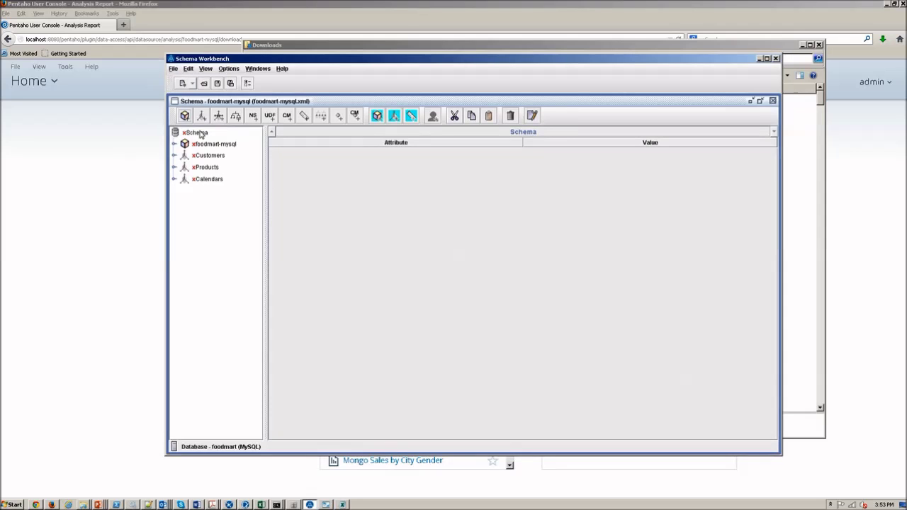
- Rename the schema to Foodmart Sales
{"action": "left_click", "coordinate": [200, 134]}
{"action": "left_click", "coordinate": [402, 151]}
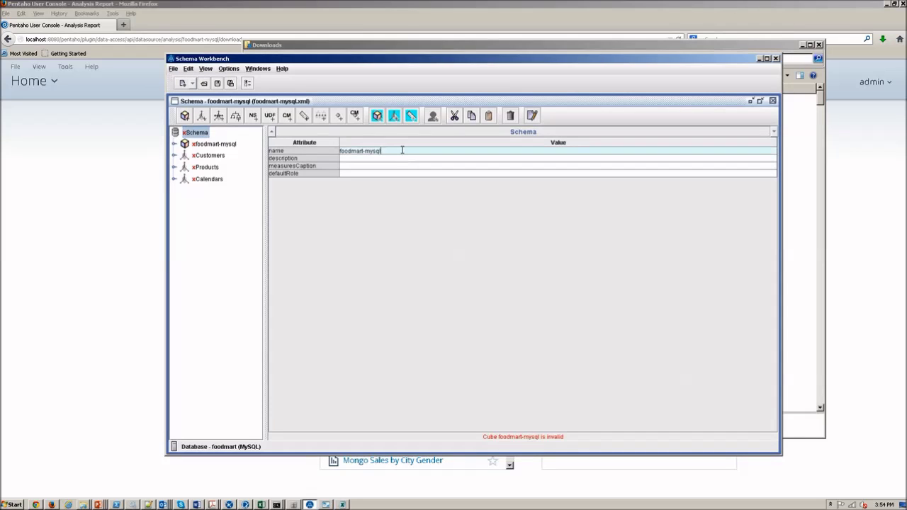
{"action": "left_click_drag", "start_coordinate": [401, 150], "coordinate": [239, 130]}
{"action": "type", "text": "Foodmart Sales"}
- Try to rename the foodmart-mysql cube to Foodmart Sales Cube
{"action": "left_click", "coordinate": [229, 147]}
{"action": "left_click", "coordinate": [385, 151]}
{"action": "type", "text": "Foodmart"}
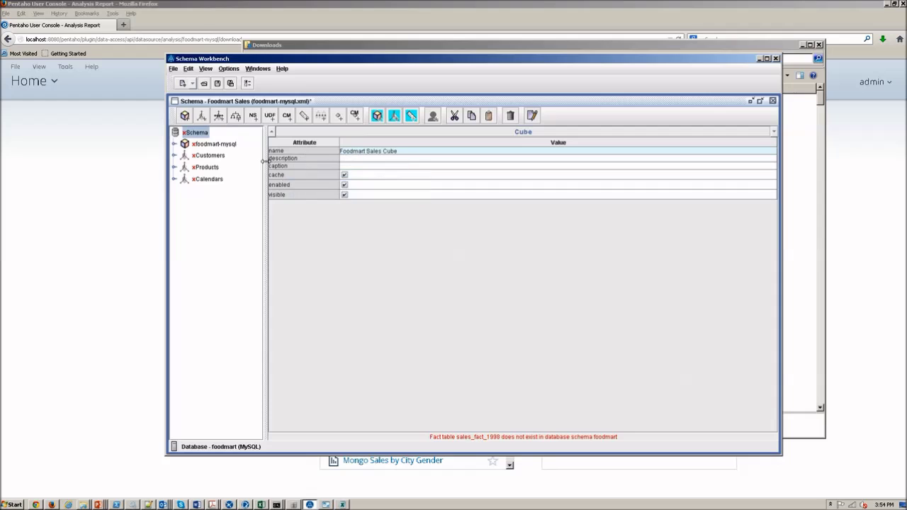
- Set the foodmart-mysql cube's name to Foodmart Sales Cube and commit the change
{"action": "left_click", "coordinate": [221, 146]}
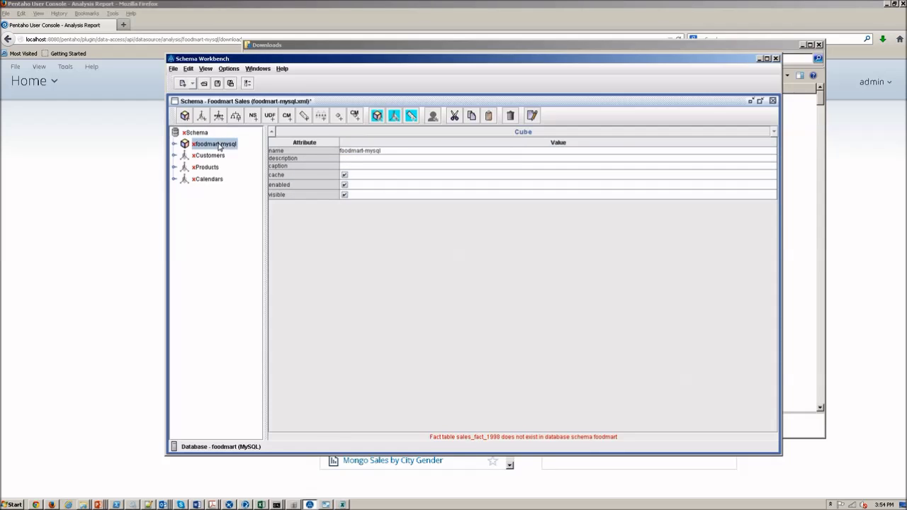
{"action": "left_click", "coordinate": [213, 147]}
{"action": "left_click", "coordinate": [389, 151]}
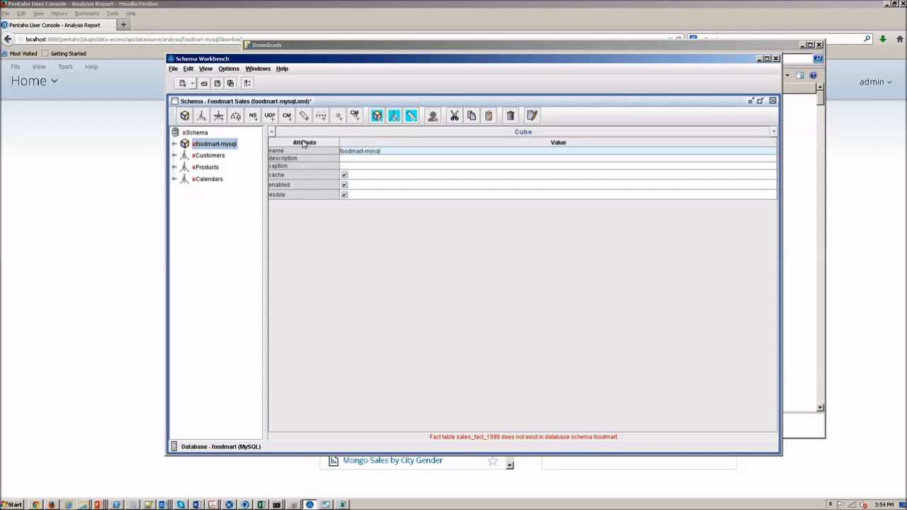
{"action": "type", "text": "Foodmart Sales Cube"}
{"action": "left_click", "coordinate": [341, 160]}
{"action": "left_click", "coordinate": [194, 134]}
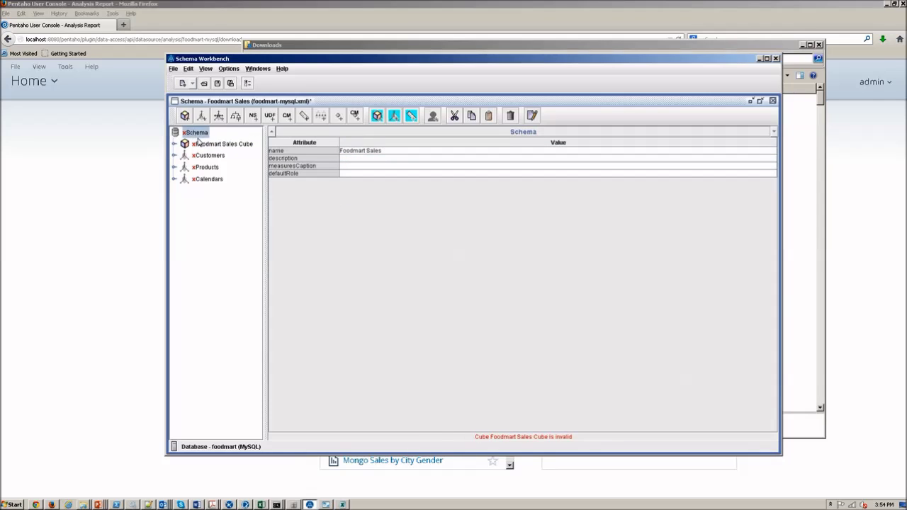
- Clear the schema attribute of the Foodmart Sales Cube's sales_fact_1998 table
{"action": "left_click", "coordinate": [196, 146]}
{"action": "double_click", "coordinate": [187, 148]}
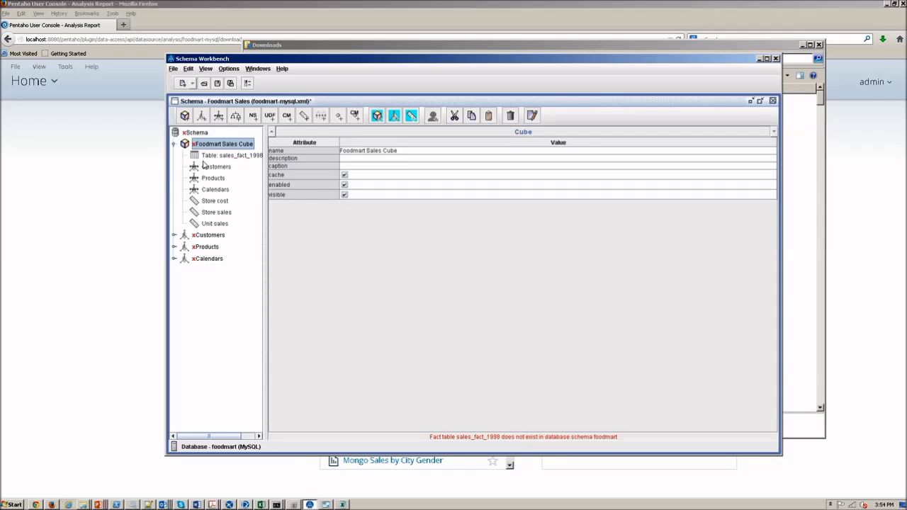
{"action": "left_click", "coordinate": [232, 155]}
{"action": "left_click", "coordinate": [404, 150]}
{"action": "double_click", "coordinate": [404, 150]}
{"action": "key", "text": "BackSpace"}
{"action": "left_click", "coordinate": [390, 157]}
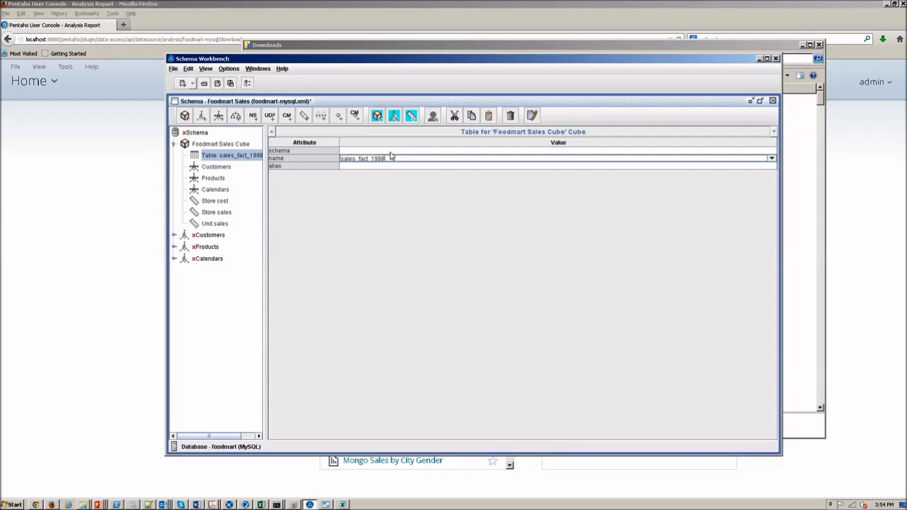
- Delete all the hierarchies under the Customers shared dimension
{"action": "left_click", "coordinate": [215, 239]}
{"action": "left_click", "coordinate": [175, 235]}
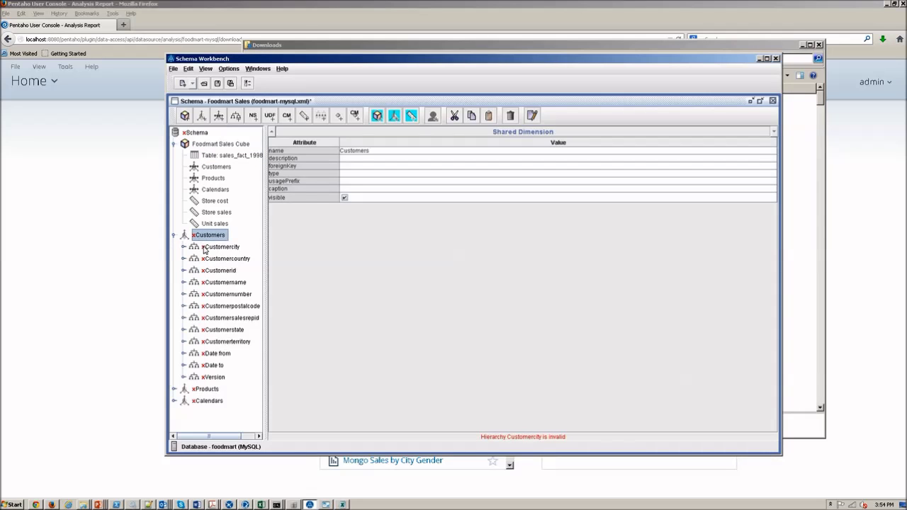
{"action": "left_click", "coordinate": [204, 248]}
{"action": "key", "text": "Delete"}
{"action": "key", "text": "Delete"}
{"action": "key", "text": "Delete"}
{"action": "key", "text": "Delete"}
{"action": "key", "text": "Delete"}
{"action": "key", "text": "Delete"}
{"action": "key", "text": "Delete"}
{"action": "key", "text": "Delete"}
{"action": "key", "text": "Delete"}
{"action": "key", "text": "Delete"}
{"action": "key", "text": "Delete"}
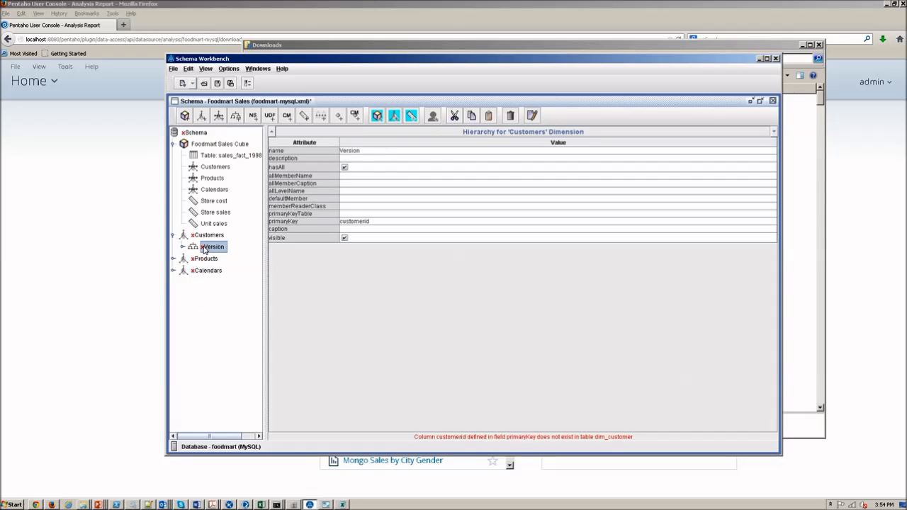
- Delete all the hierarchies under the Products shared dimension
{"action": "double_click", "coordinate": [205, 248]}
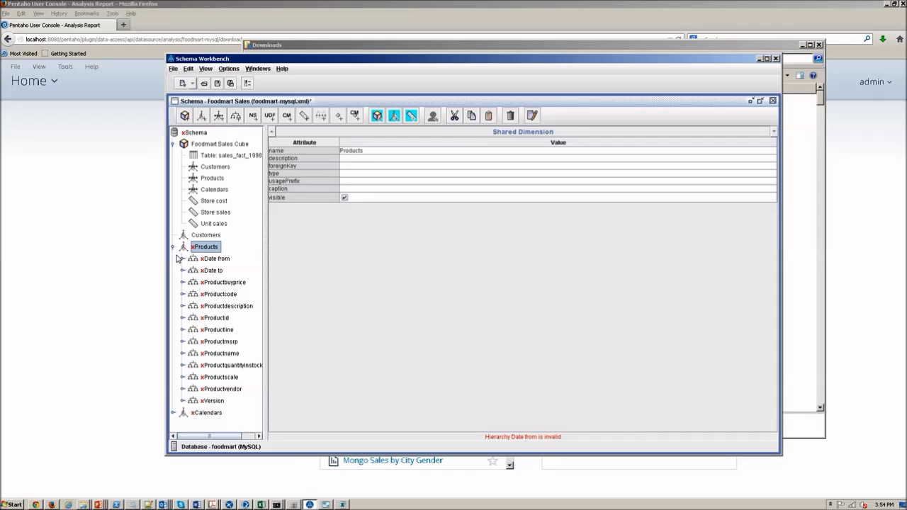
{"action": "left_click", "coordinate": [203, 258]}
{"action": "key", "text": "Delete"}
{"action": "key", "text": "Delete"}
{"action": "key", "text": "Delete"}
{"action": "key", "text": "Delete"}
{"action": "key", "text": "Delete"}
{"action": "key", "text": "Delete"}
{"action": "key", "text": "Delete"}
{"action": "key", "text": "Delete"}
{"action": "key", "text": "Delete"}
{"action": "key", "text": "Delete"}
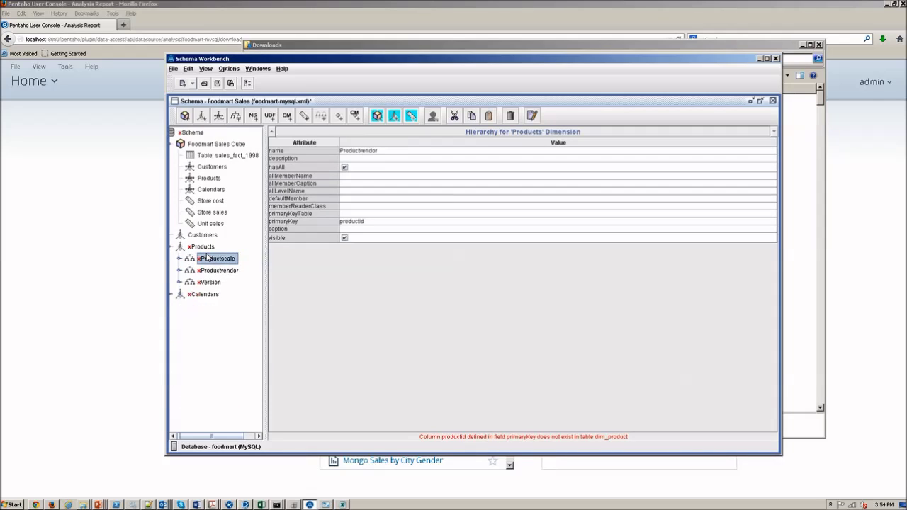
{"action": "key", "text": "Delete"}
{"action": "key", "text": "Delete"}
{"action": "key", "text": "Delete"}
- Delete all the hierarchies under the Calendars shared dimension
{"action": "left_click", "coordinate": [205, 259]}
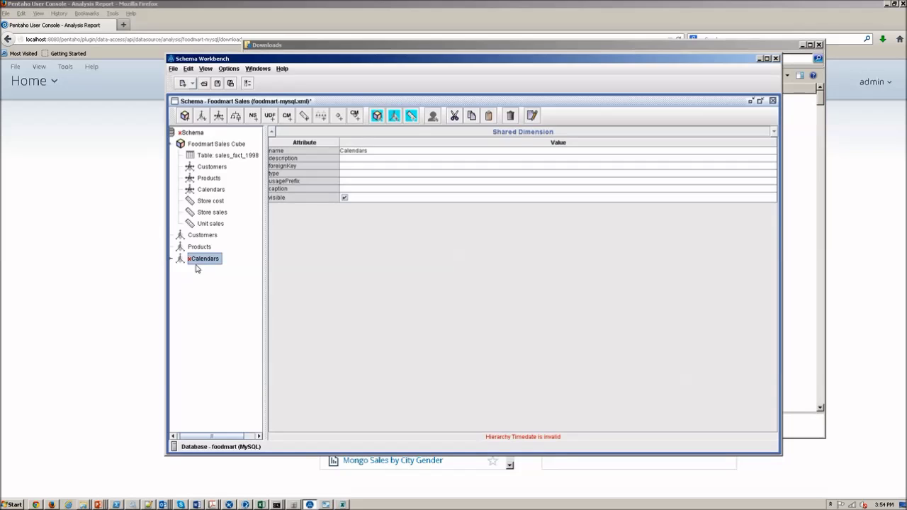
{"action": "left_click", "coordinate": [174, 260]}
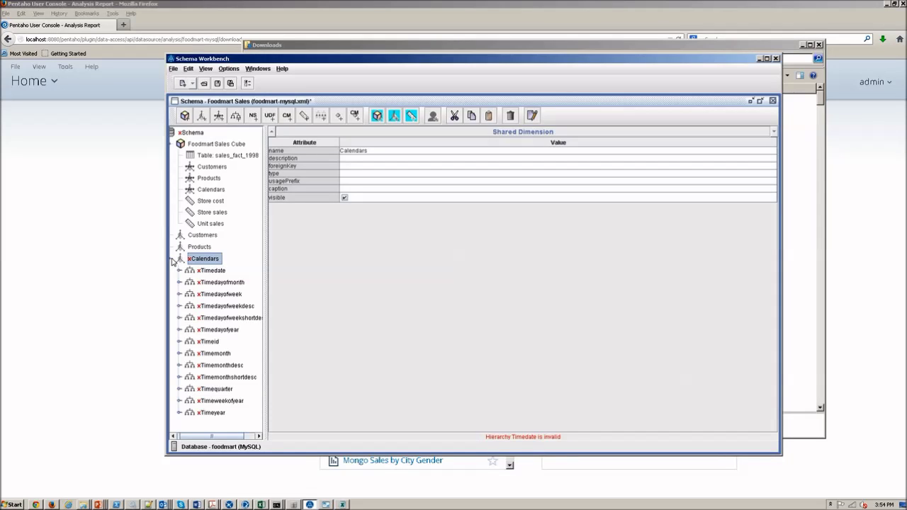
{"action": "left_click", "coordinate": [196, 272]}
{"action": "key", "text": "Delete"}
{"action": "key", "text": "Delete"}
{"action": "key", "text": "Delete"}
{"action": "key", "text": "Delete"}
{"action": "key", "text": "Delete"}
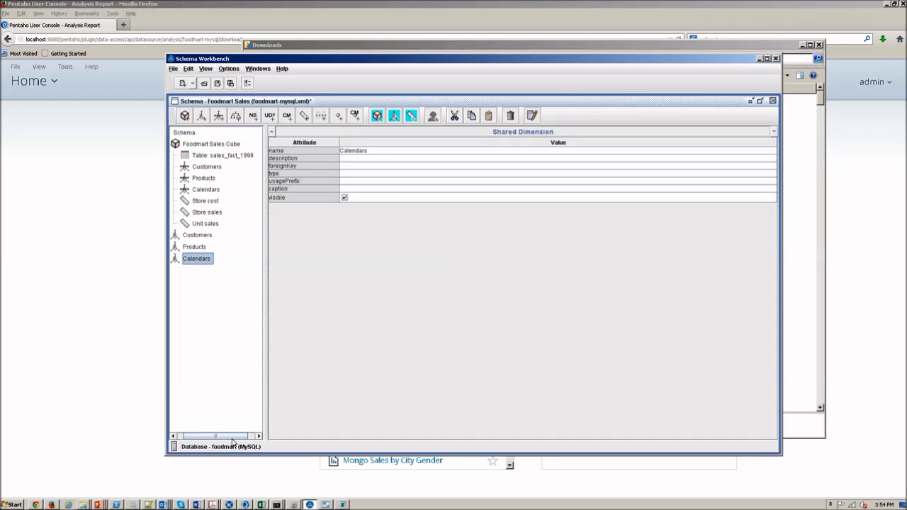
- Add a hierarchy named Default to the Customers shared dimension
{"action": "right_click", "coordinate": [208, 235]}
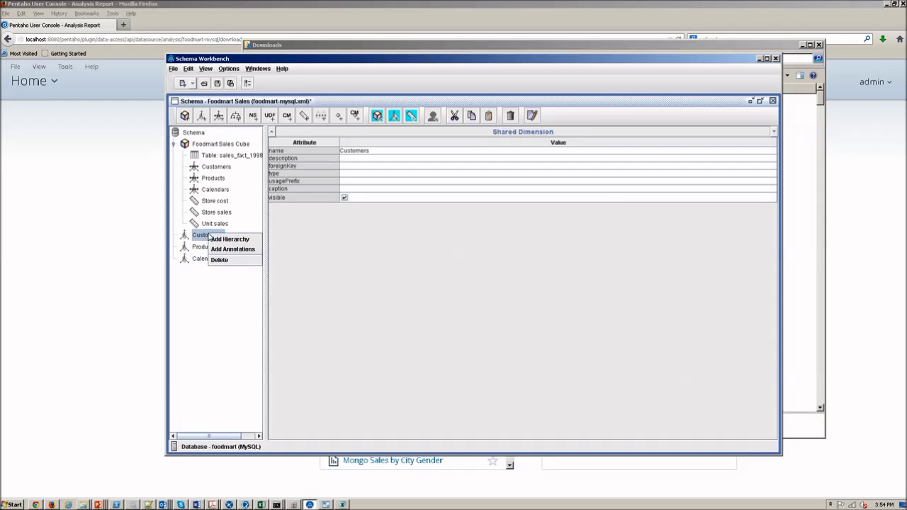
{"action": "left_click", "coordinate": [221, 240]}
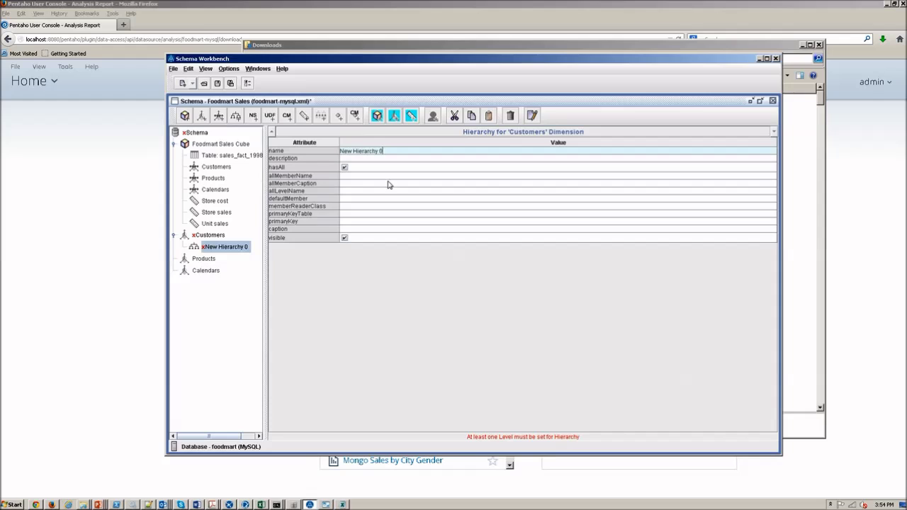
{"action": "left_click_drag", "start_coordinate": [398, 151], "coordinate": [192, 135]}
{"action": "type", "text": "Default"}
{"action": "key", "text": "Return"}
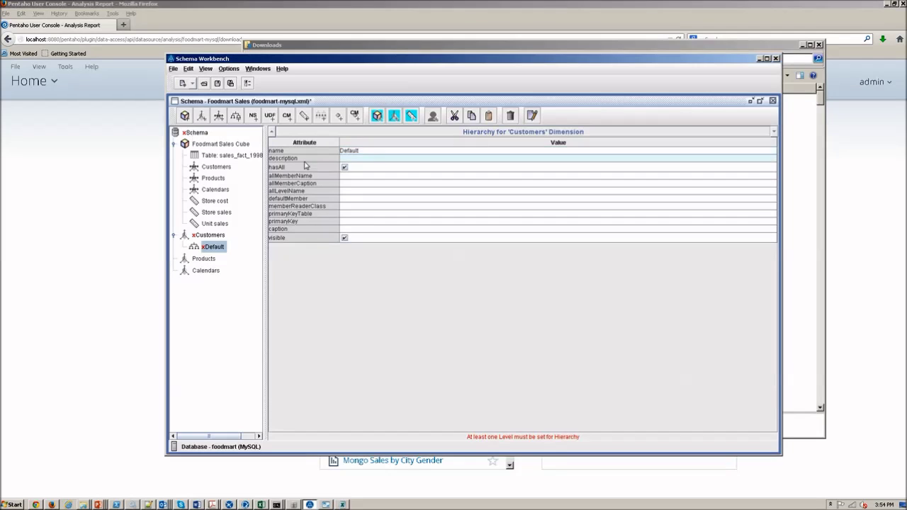
- Add the dim_customer table to the Default hierarchy of the Customers shared dimension
{"action": "right_click", "coordinate": [213, 244]}
{"action": "left_click", "coordinate": [210, 235]}
{"action": "right_click", "coordinate": [209, 236]}
{"action": "right_click", "coordinate": [209, 248]}
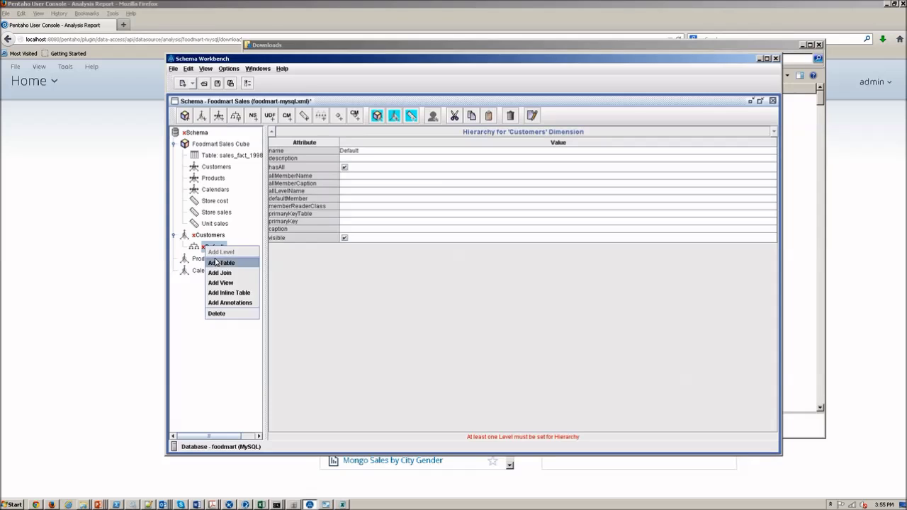
{"action": "left_click", "coordinate": [219, 263]}
{"action": "left_click", "coordinate": [400, 159]}
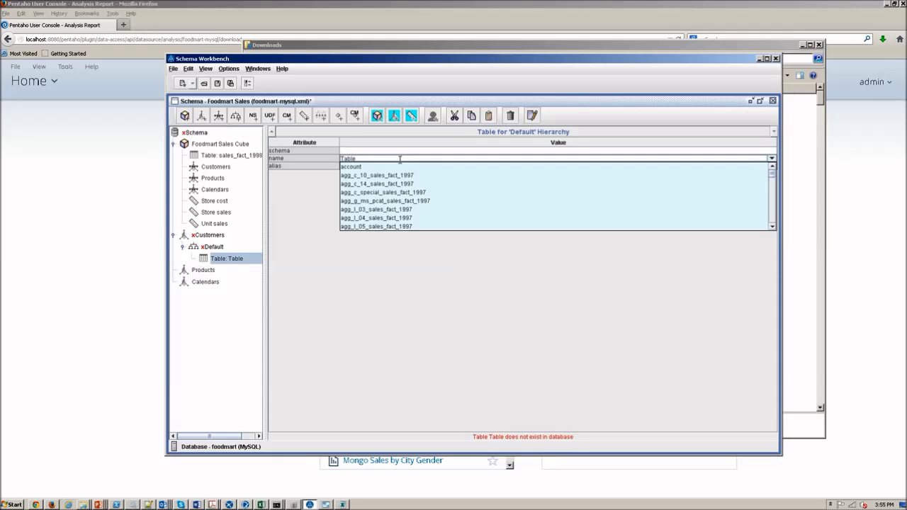
{"action": "left_click_drag", "start_coordinate": [771, 177], "coordinate": [772, 193]}
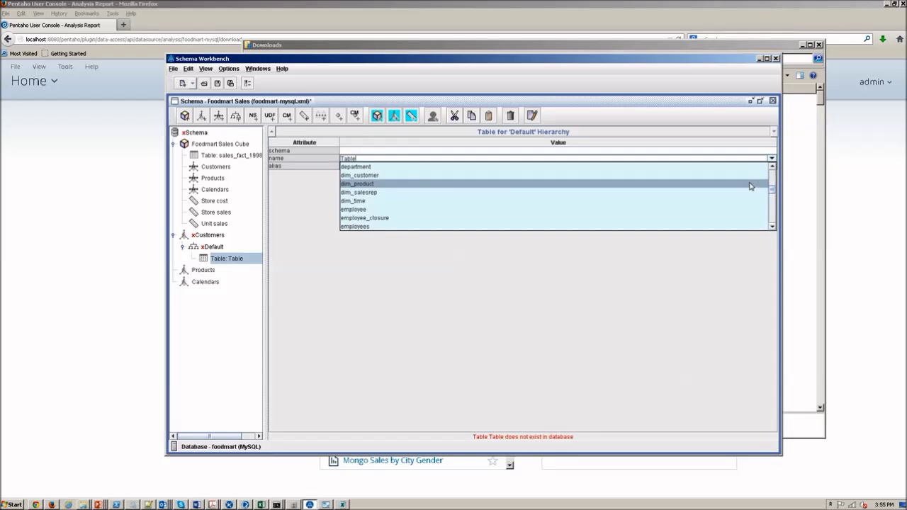
{"action": "left_click", "coordinate": [751, 176]}
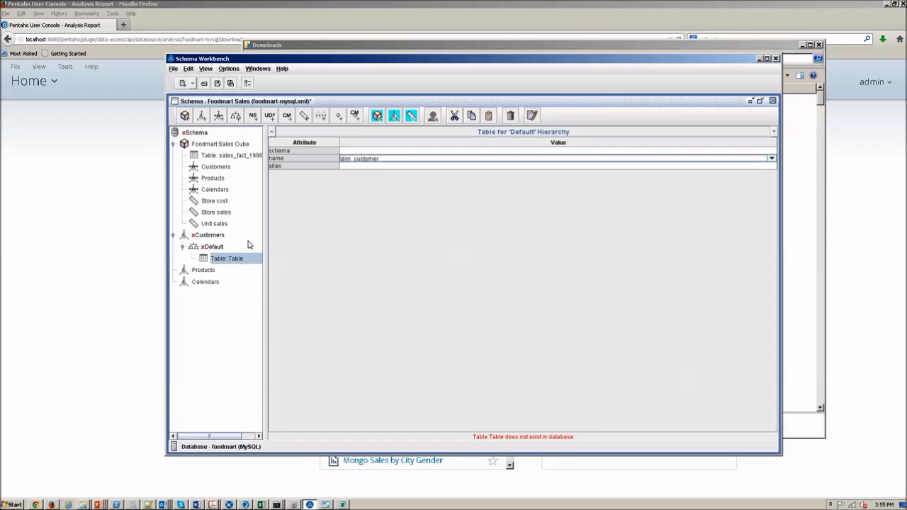
{"action": "left_click", "coordinate": [221, 247]}
{"action": "left_click", "coordinate": [226, 259]}
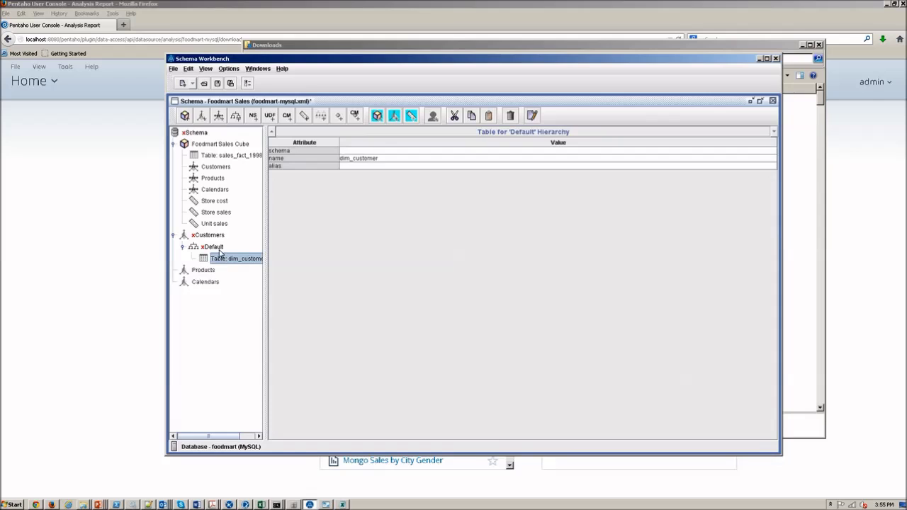
- Add a level named Customer Name to the Customers Default hierarchy, using the customername column
{"action": "right_click", "coordinate": [220, 249]}
{"action": "left_click", "coordinate": [225, 256]}
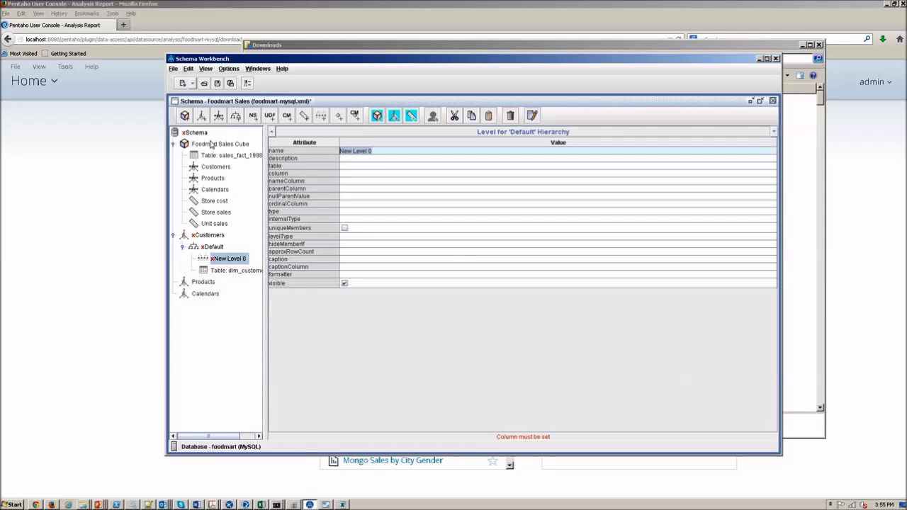
{"action": "type", "text": "Customer Name"}
{"action": "left_click", "coordinate": [384, 173]}
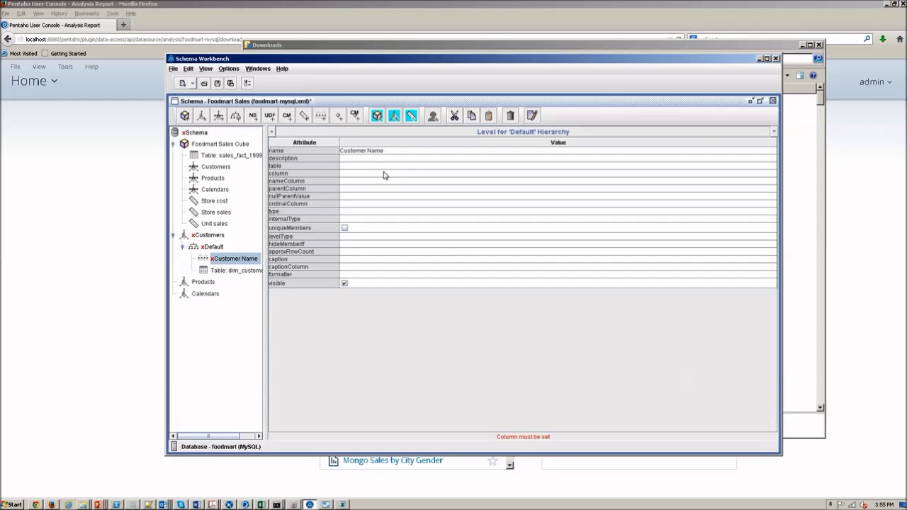
{"action": "left_click", "coordinate": [401, 182]}
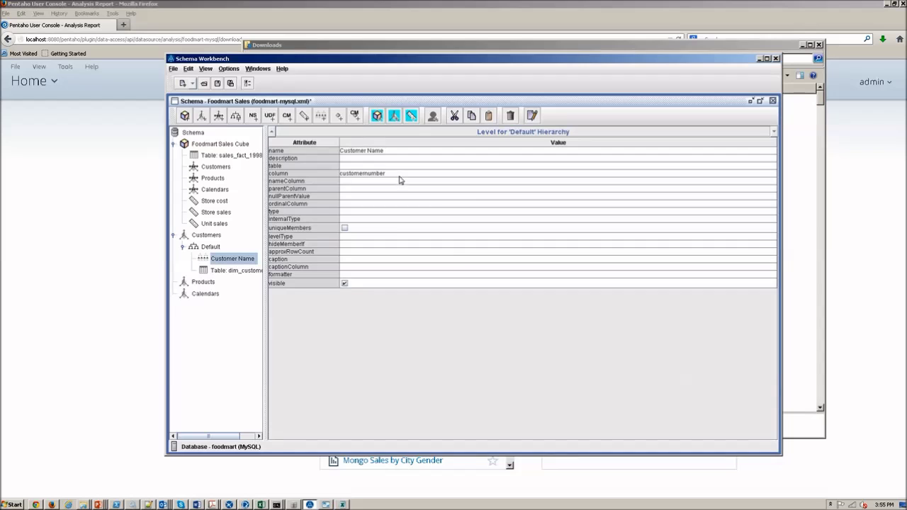
{"action": "left_click", "coordinate": [400, 173]}
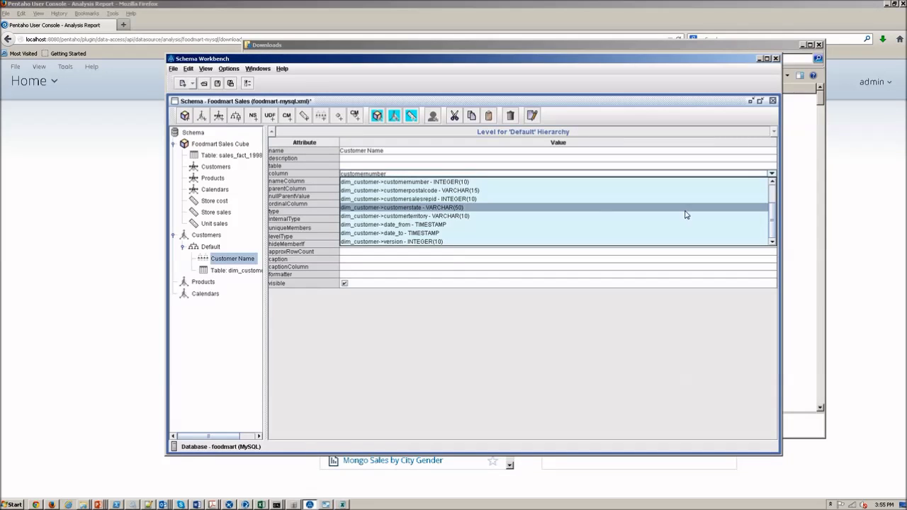
{"action": "scroll", "coordinate": [760, 193], "scroll_direction": "up", "scroll_amount": 2}
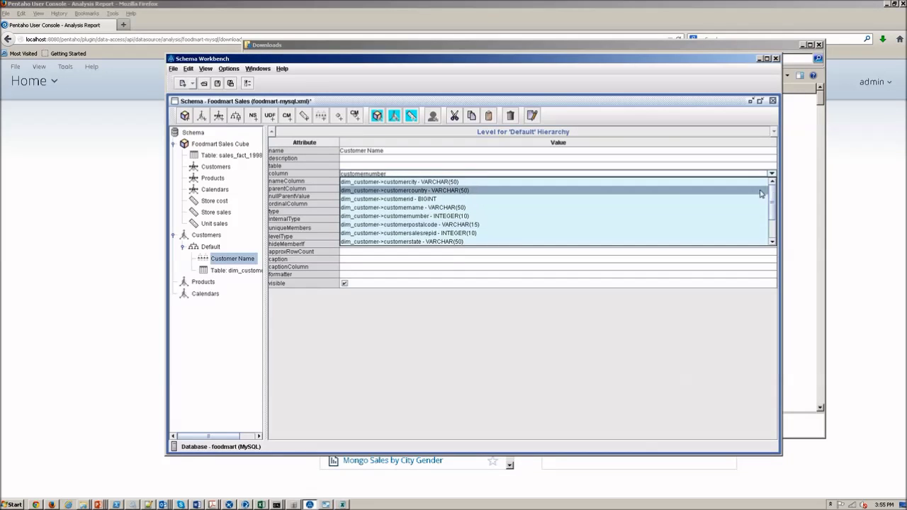
{"action": "left_click", "coordinate": [463, 208]}
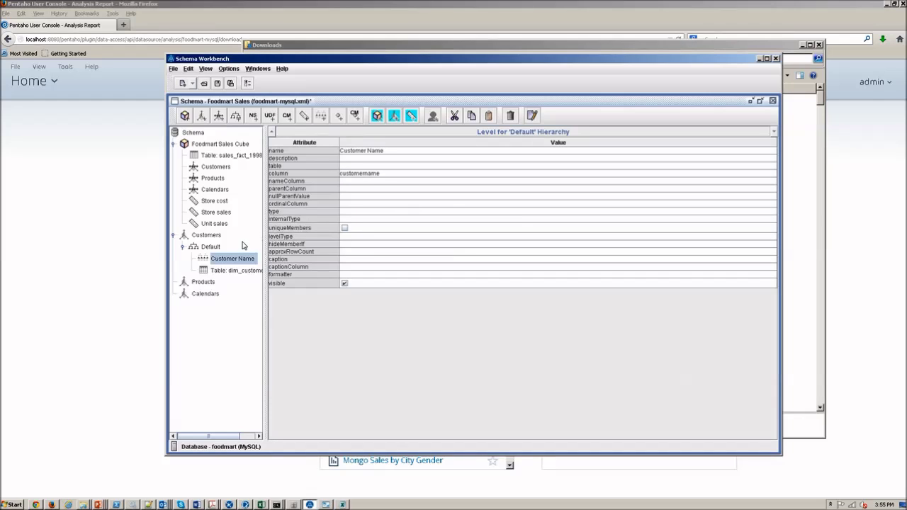
- Add a level named Customer Number to the Customers Default hierarchy, using the customernumber column
{"action": "right_click", "coordinate": [211, 246]}
{"action": "left_click", "coordinate": [219, 253]}
{"action": "left_click", "coordinate": [370, 150]}
{"action": "type", "text": "Customer Numbe"}
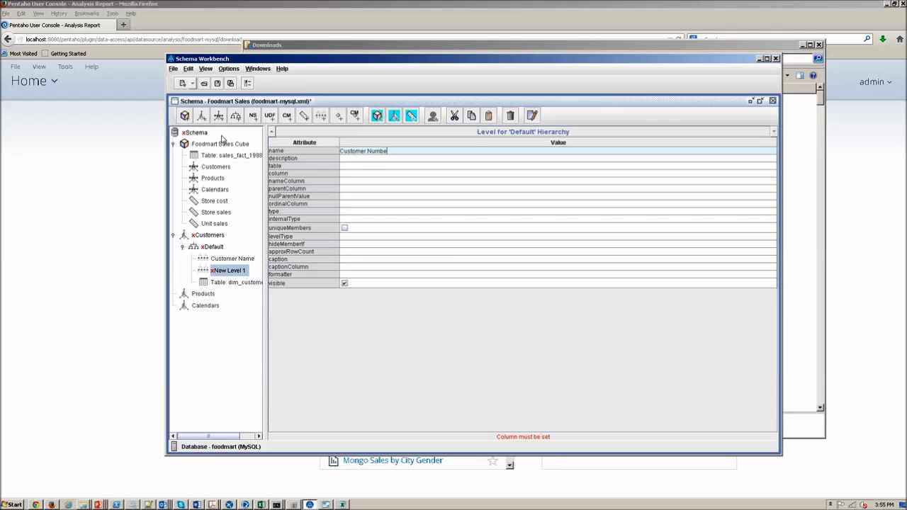
{"action": "left_click", "coordinate": [397, 175]}
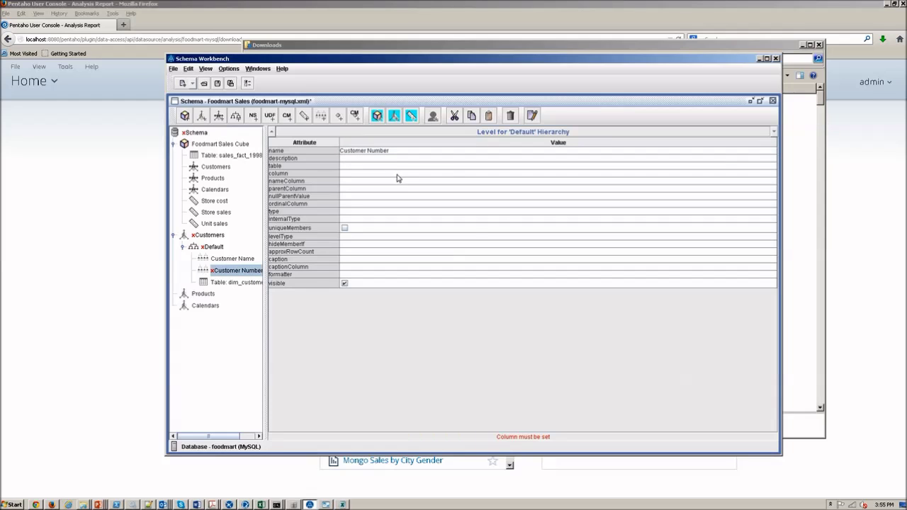
{"action": "left_click", "coordinate": [397, 175]}
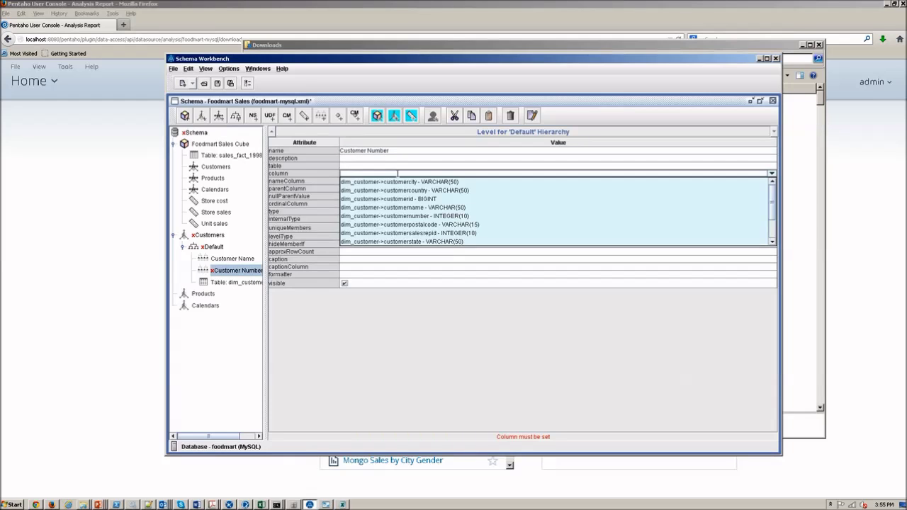
{"action": "left_click", "coordinate": [508, 216]}
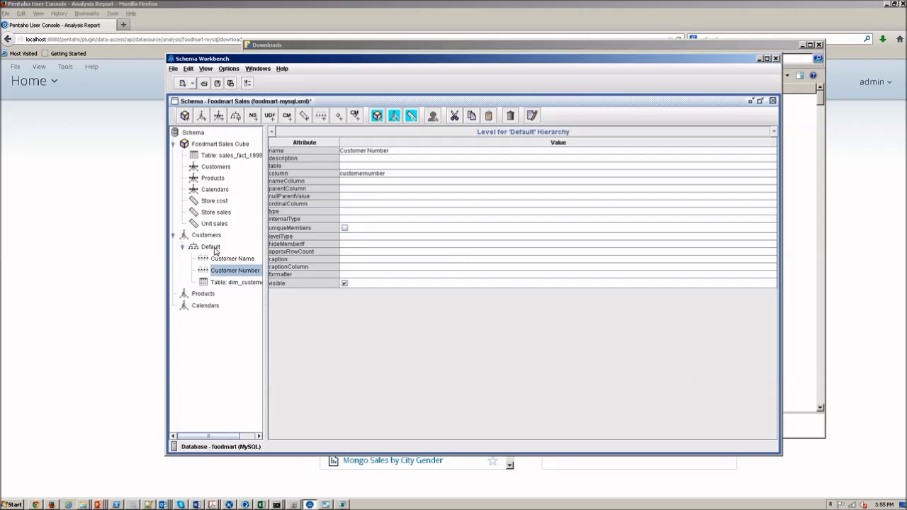
- Add a hierarchy named Default to the Products shared dimension
{"action": "right_click", "coordinate": [202, 294]}
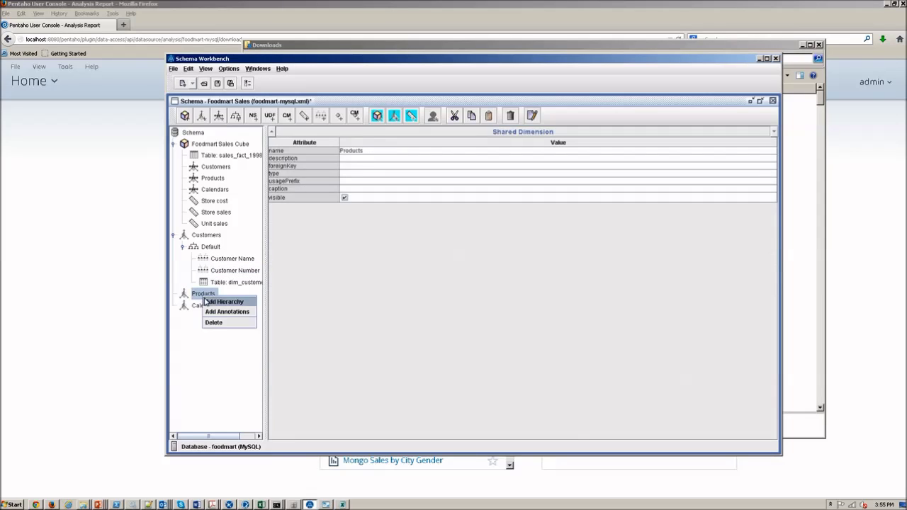
{"action": "left_click", "coordinate": [223, 302]}
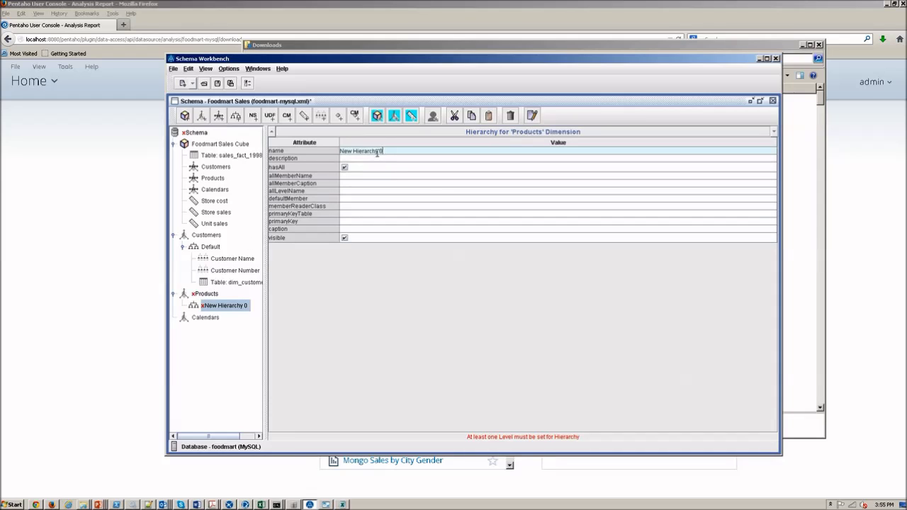
{"action": "key", "text": "ctrl+a"}
{"action": "type", "text": "Default"}
{"action": "left_click", "coordinate": [288, 168]}
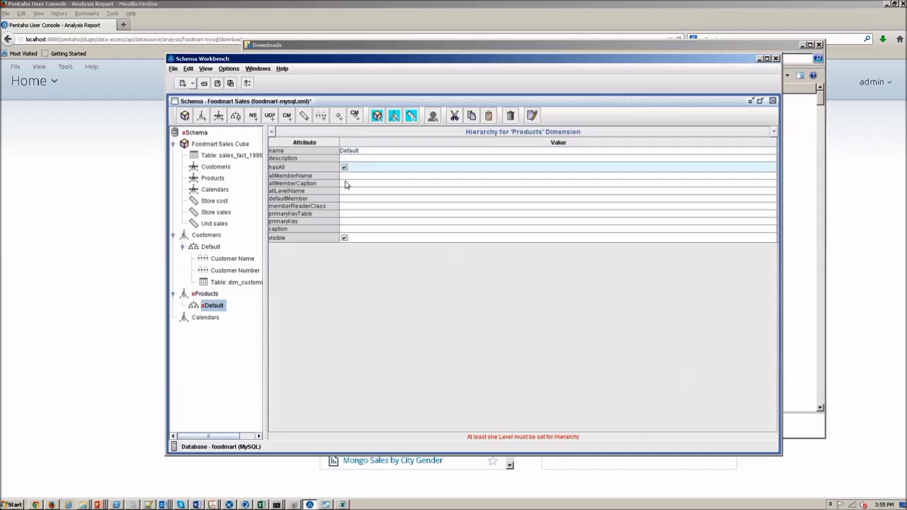
- Add the dim_product table to the Default hierarchy of the Products shared dimension
{"action": "left_click", "coordinate": [210, 295]}
{"action": "left_click", "coordinate": [210, 307]}
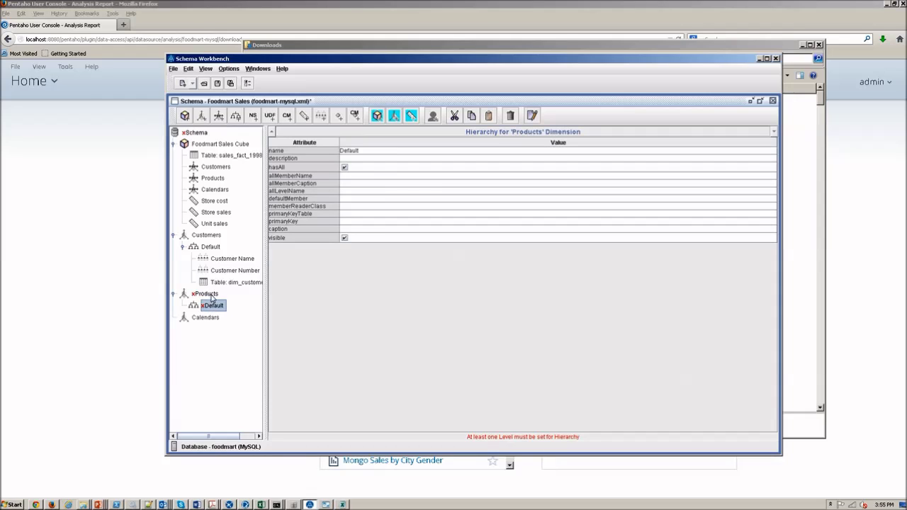
{"action": "right_click", "coordinate": [205, 306]}
{"action": "left_click", "coordinate": [212, 322]}
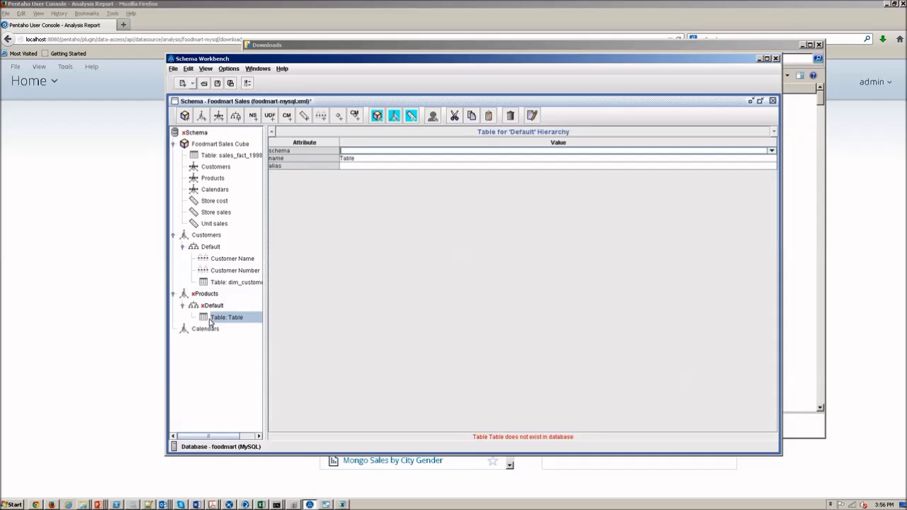
{"action": "left_click", "coordinate": [401, 157]}
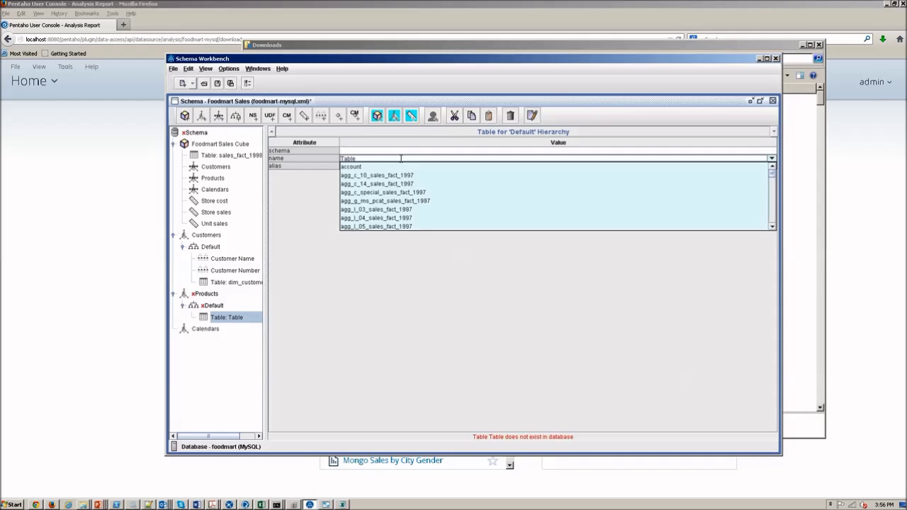
{"action": "scroll", "coordinate": [727, 202], "scroll_direction": "down", "scroll_amount": 5}
{"action": "left_click", "coordinate": [726, 211]}
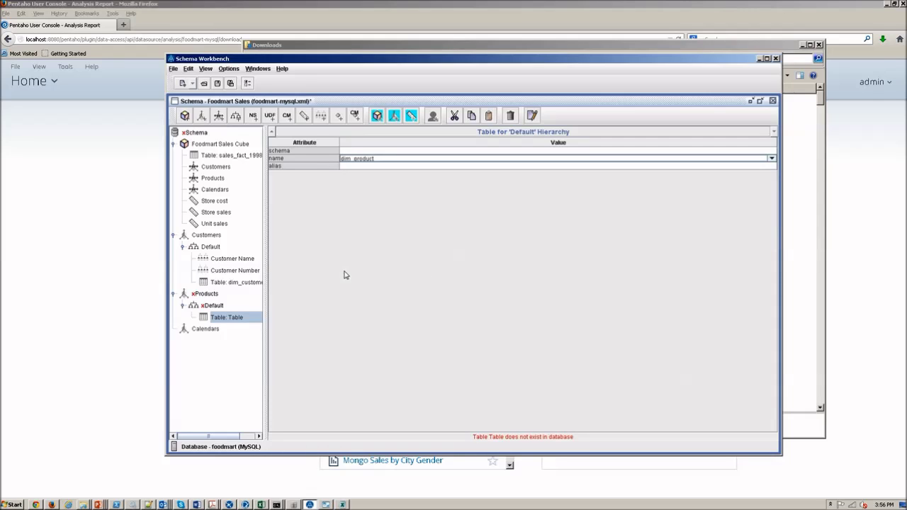
{"action": "left_click", "coordinate": [216, 305]}
{"action": "left_click", "coordinate": [223, 319]}
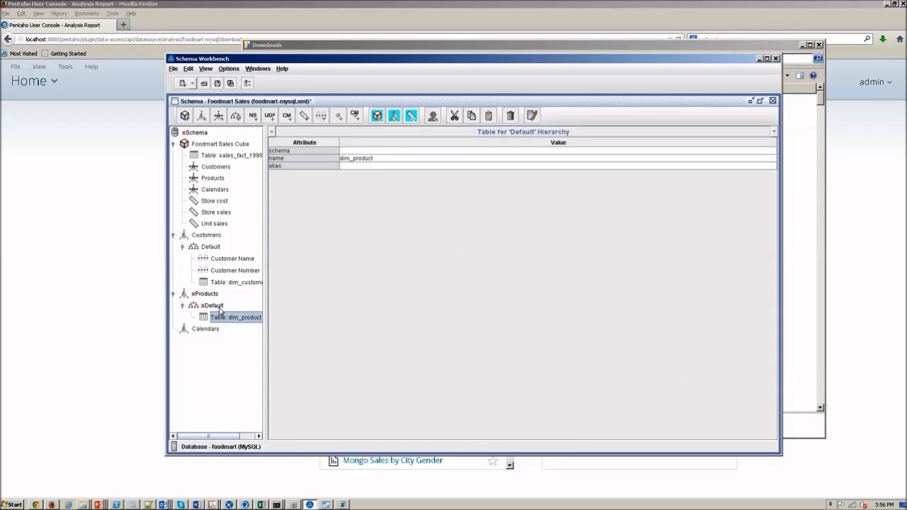
- Add a level named Product Line to the Products Default hierarchy, using the productline column
{"action": "right_click", "coordinate": [219, 309]}
{"action": "left_click", "coordinate": [222, 313]}
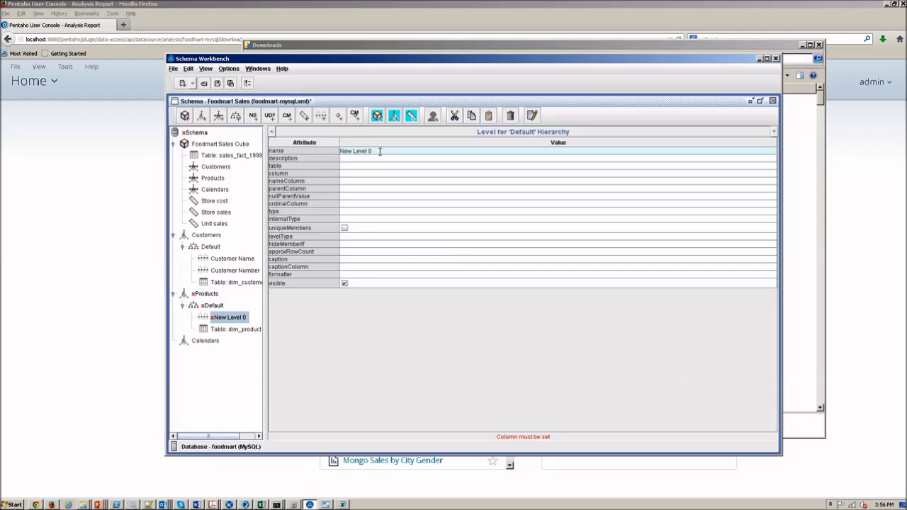
{"action": "key", "text": "ctrl+a"}
{"action": "type", "text": "Product Lev"}
{"action": "type", "text": "e"}
{"action": "left_click", "coordinate": [355, 173]}
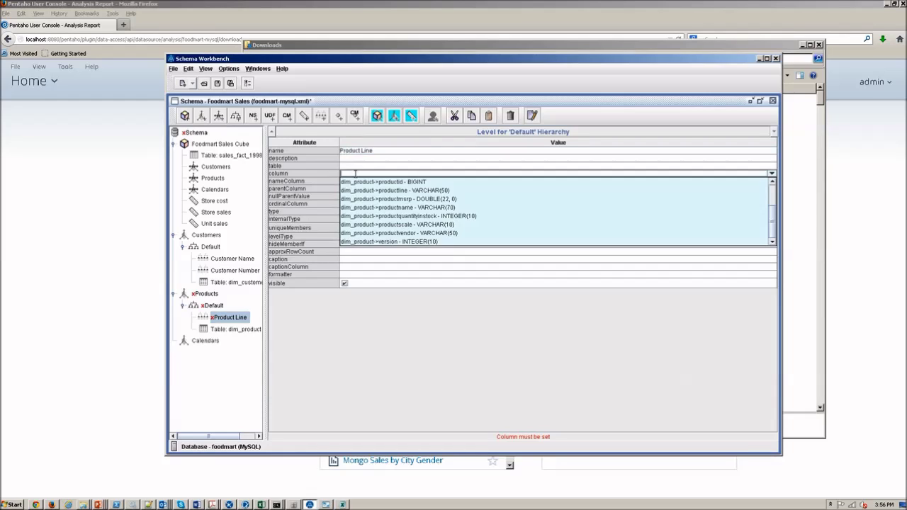
{"action": "left_click", "coordinate": [433, 191]}
- Add a level named Product Name to the Products Default hierarchy, using the productname column
{"action": "right_click", "coordinate": [218, 307]}
{"action": "left_click", "coordinate": [230, 304]}
{"action": "left_click", "coordinate": [381, 151]}
{"action": "type", "text": "Product Name"}
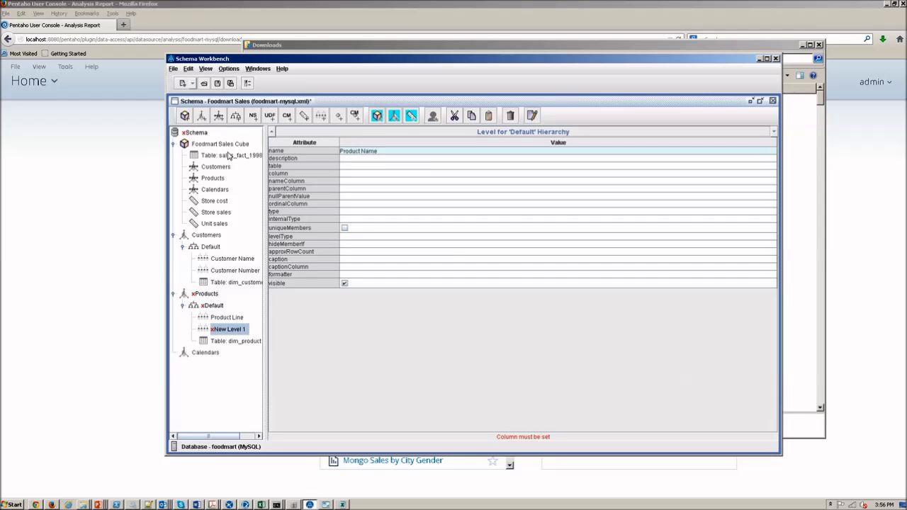
{"action": "left_click", "coordinate": [369, 174]}
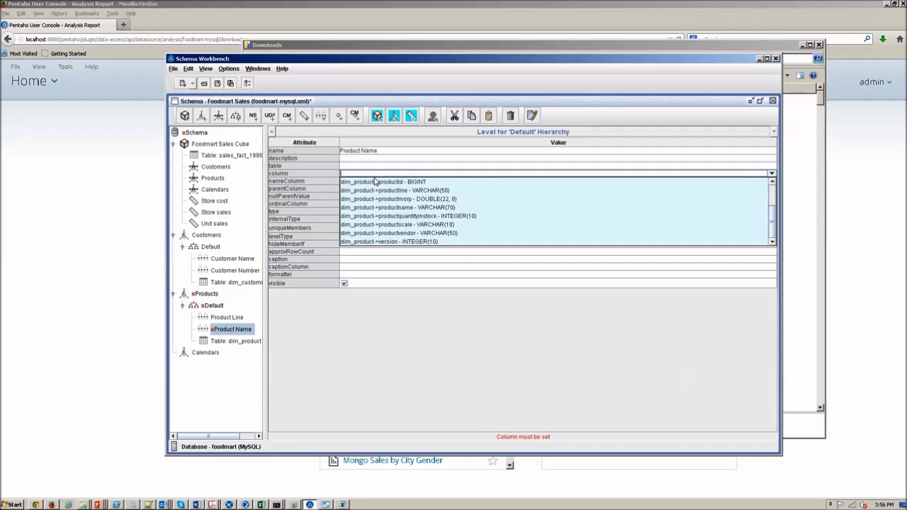
{"action": "left_click", "coordinate": [442, 208]}
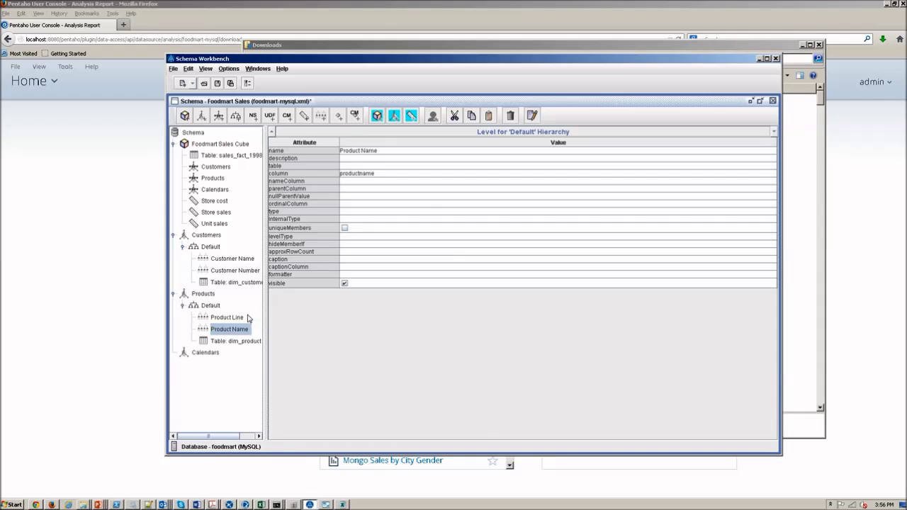
- Add a hierarchy named Calendar 1 to the Calendars shared dimension
{"action": "right_click", "coordinate": [193, 350]}
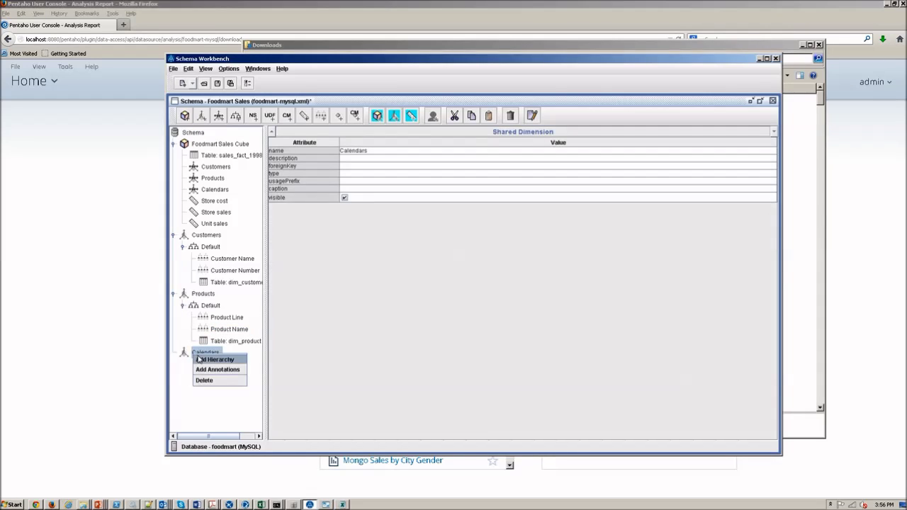
{"action": "left_click", "coordinate": [202, 357]}
{"action": "key", "text": "ctrl+a"}
{"action": "type", "text": "Cal"}
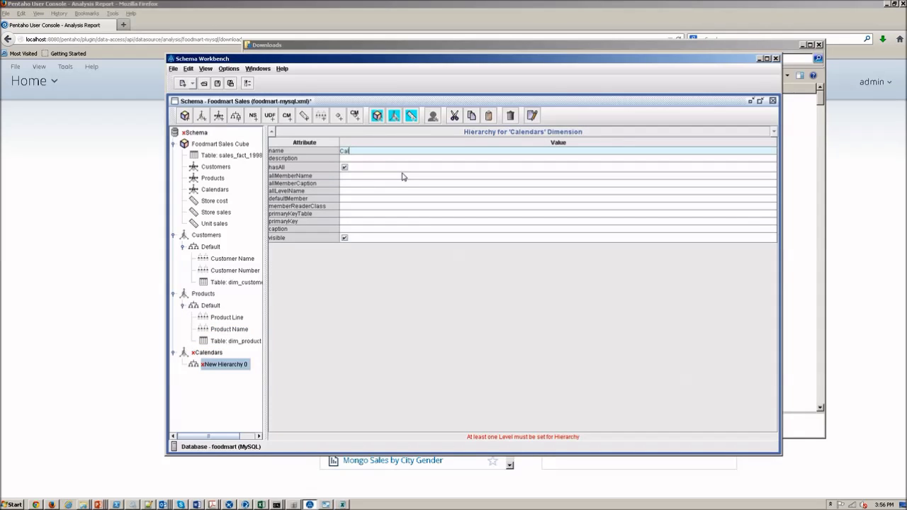
{"action": "type", "text": "endar 1"}
- Add the dim_time table to the Calendar 1 hierarchy of the Calendars shared dimension
{"action": "right_click", "coordinate": [214, 354]}
{"action": "right_click", "coordinate": [211, 364]}
{"action": "left_click", "coordinate": [225, 382]}
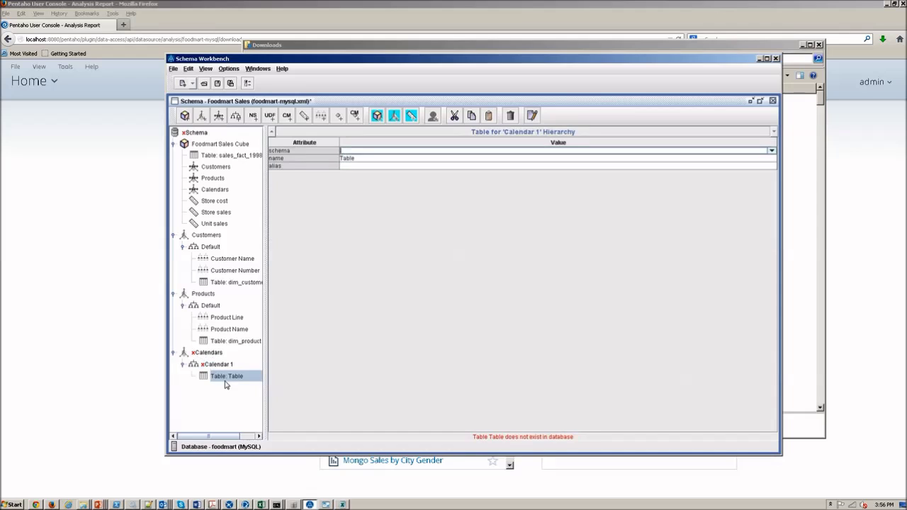
{"action": "left_click", "coordinate": [382, 158]}
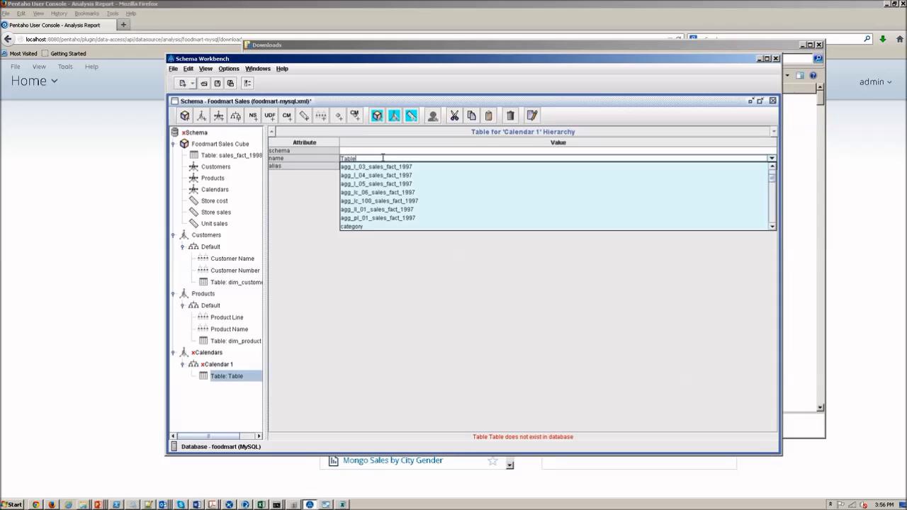
{"action": "left_click", "coordinate": [773, 201]}
{"action": "left_click", "coordinate": [773, 200]}
{"action": "left_click", "coordinate": [764, 184]}
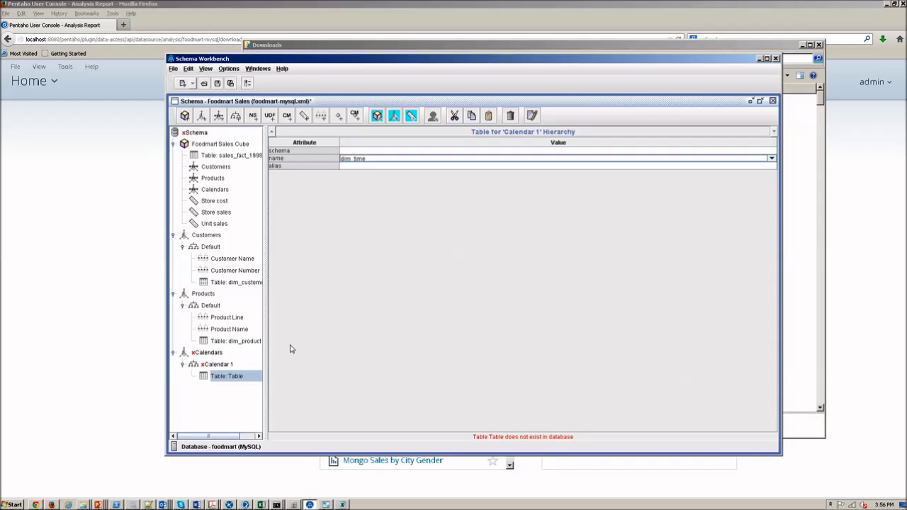
{"action": "double_click", "coordinate": [228, 365]}
{"action": "left_click", "coordinate": [182, 364]}
{"action": "left_click", "coordinate": [213, 381]}
- Add a level named Year to the Calendar 1 hierarchy, using the timeyear column of dim_time
{"action": "right_click", "coordinate": [215, 366]}
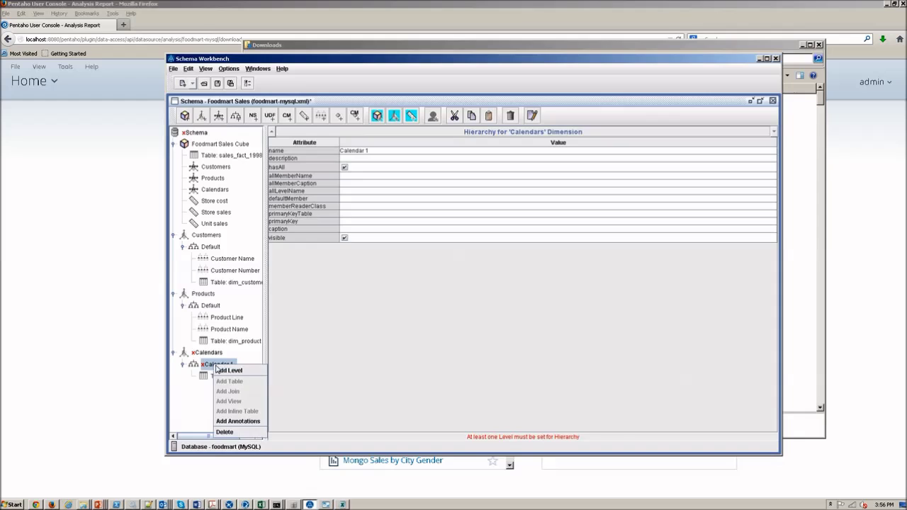
{"action": "left_click", "coordinate": [217, 370]}
{"action": "left_click", "coordinate": [380, 150]}
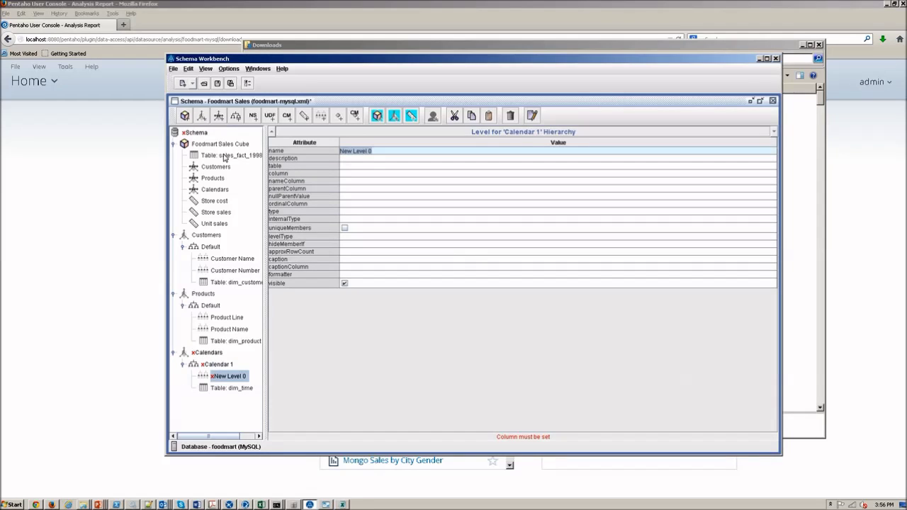
{"action": "type", "text": "Year"}
{"action": "left_click", "coordinate": [393, 174]}
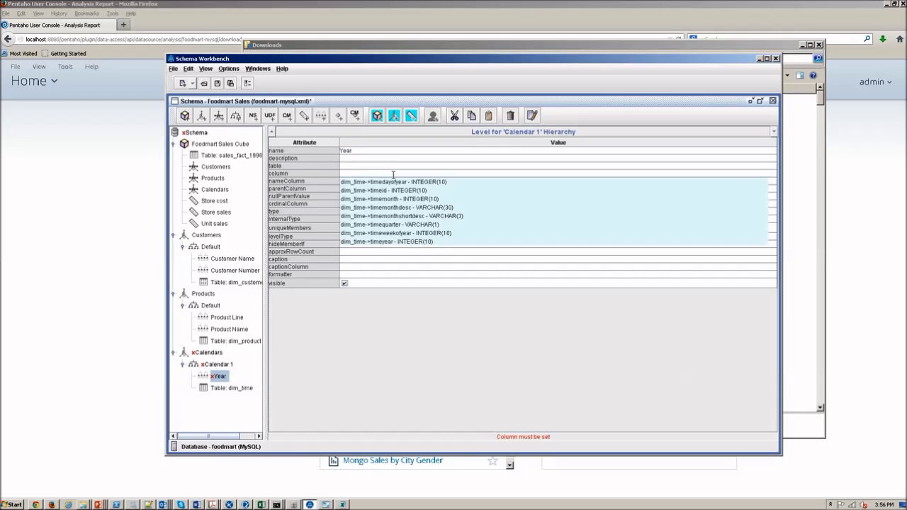
{"action": "left_click", "coordinate": [422, 240]}
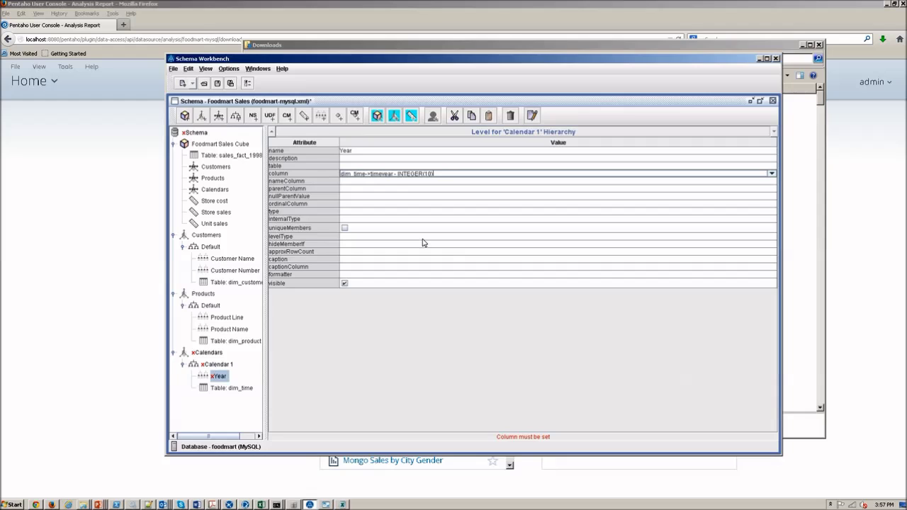
{"action": "left_click", "coordinate": [360, 182]}
- Add a level named Month to the Calendar 1 hierarchy, using the timemonth column
{"action": "right_click", "coordinate": [224, 364]}
{"action": "left_click", "coordinate": [230, 369]}
{"action": "triple_click", "coordinate": [381, 150]}
{"action": "type", "text": "Month"}
{"action": "left_click", "coordinate": [347, 174]}
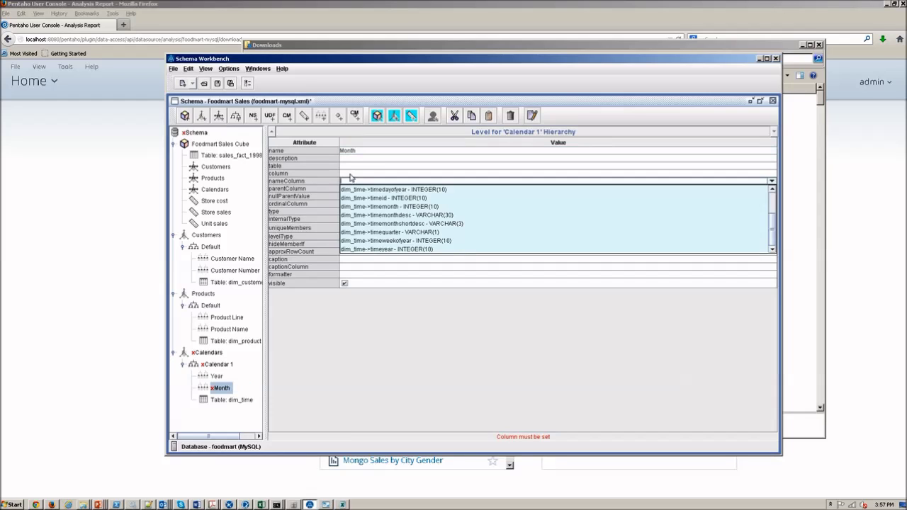
{"action": "left_click", "coordinate": [397, 199]}
- Add a level named Date to the Calendar 1 hierarchy, using the timedate column
{"action": "right_click", "coordinate": [216, 365]}
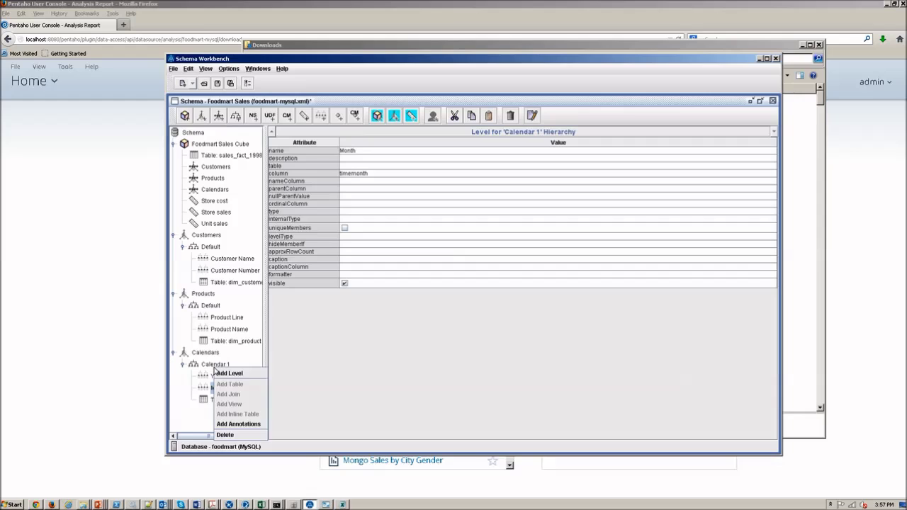
{"action": "left_click", "coordinate": [227, 374]}
{"action": "triple_click", "coordinate": [348, 148]}
{"action": "type", "text": "Da"}
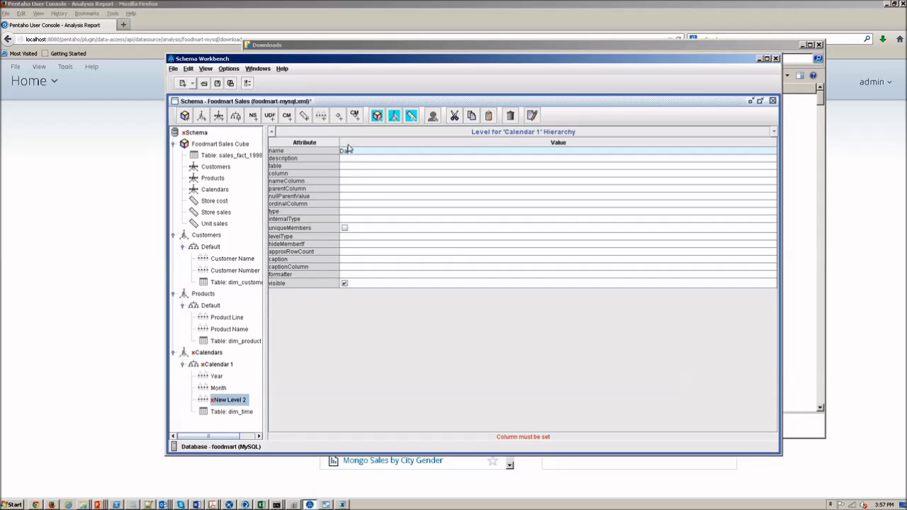
{"action": "type", "text": "te"}
{"action": "left_click", "coordinate": [367, 174]}
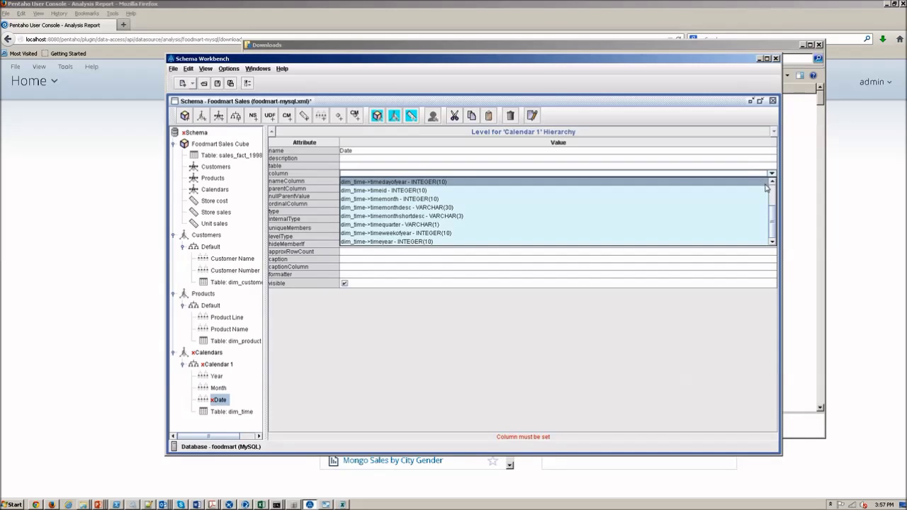
{"action": "scroll", "coordinate": [743, 192], "scroll_direction": "up", "scroll_amount": 2}
{"action": "left_click", "coordinate": [521, 182]}
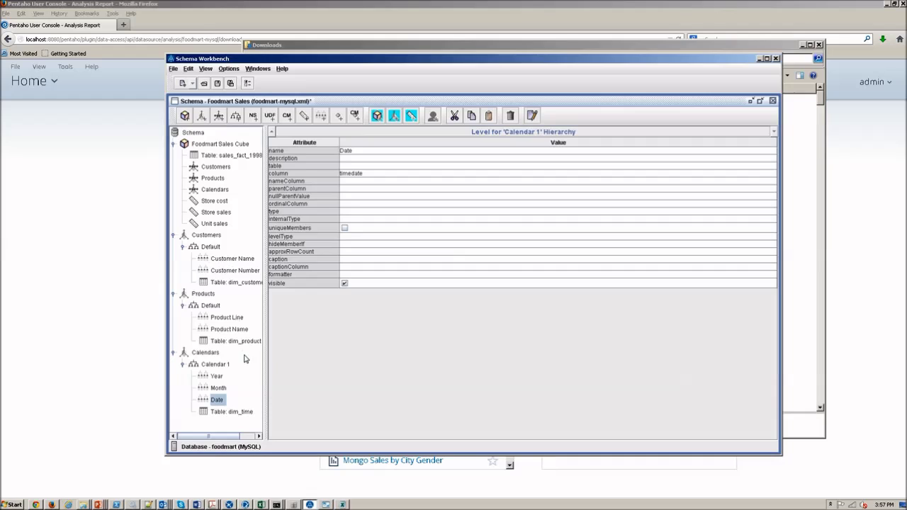
- Set the type of the Calendars shared dimension to TimeDimension
{"action": "left_click", "coordinate": [211, 355]}
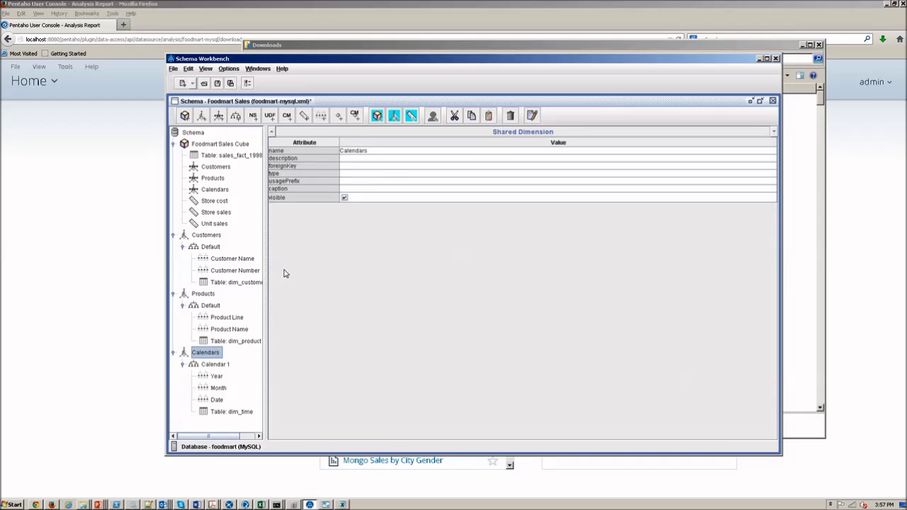
{"action": "left_click", "coordinate": [348, 173]}
{"action": "left_click", "coordinate": [361, 190]}
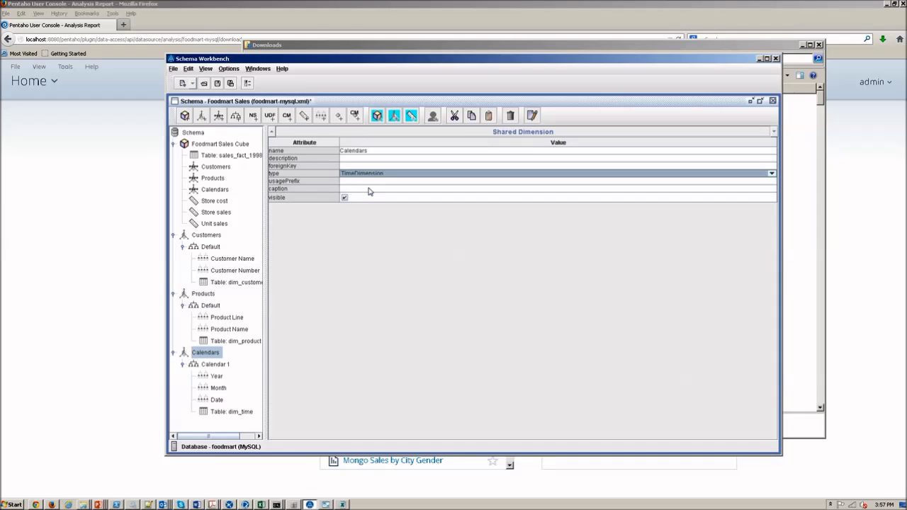
- Set the level type of the Year level in Calendar 1 to TimeYears
{"action": "left_click", "coordinate": [215, 367]}
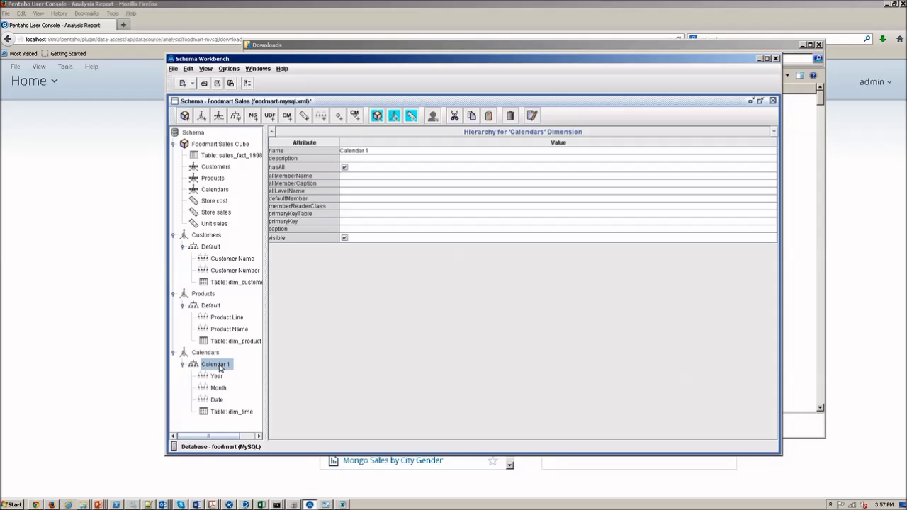
{"action": "left_click", "coordinate": [218, 377]}
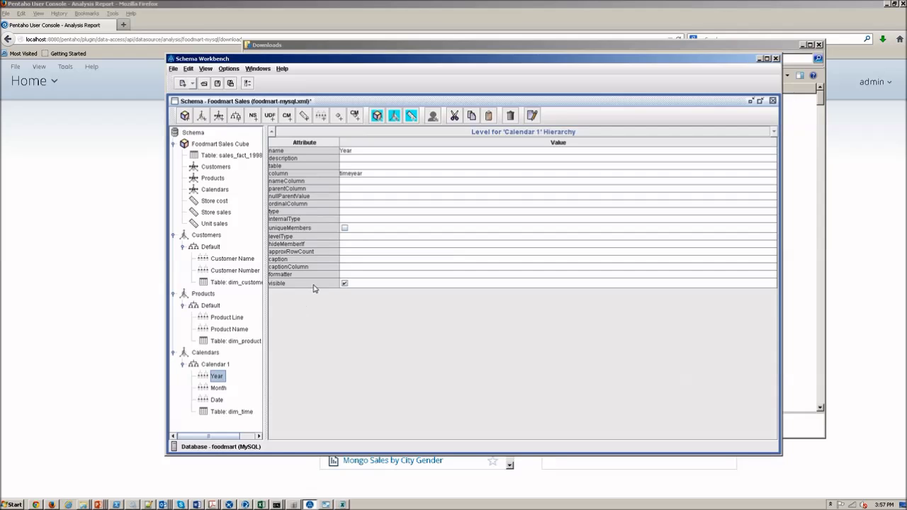
{"action": "left_click", "coordinate": [361, 236]}
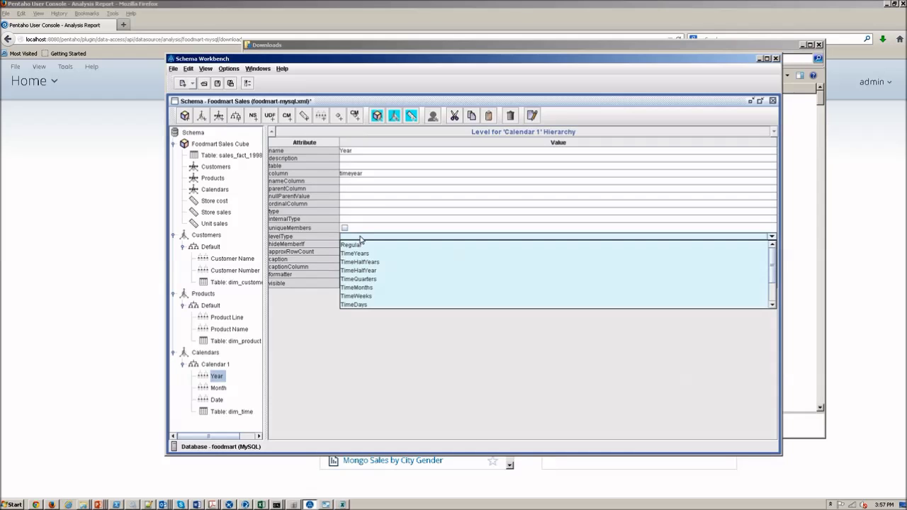
{"action": "left_click", "coordinate": [363, 253]}
- Set the level type of the Month level to TimeMonths and of the Date level to TimeDays
{"action": "left_click", "coordinate": [218, 388]}
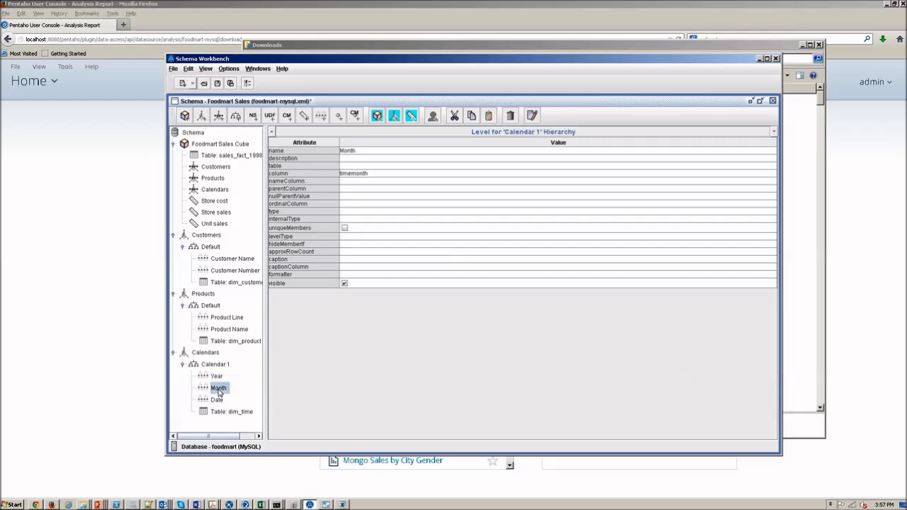
{"action": "left_click", "coordinate": [359, 237]}
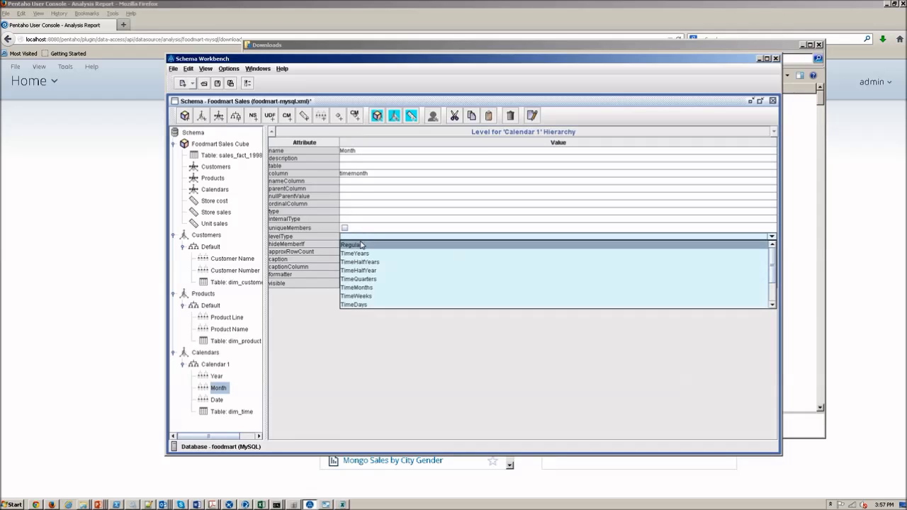
{"action": "left_click", "coordinate": [374, 287]}
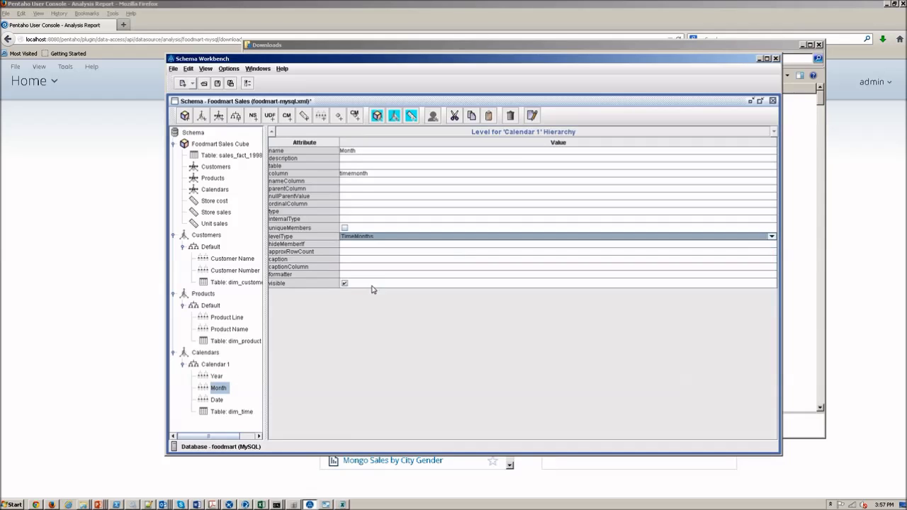
{"action": "left_click", "coordinate": [227, 401]}
{"action": "left_click", "coordinate": [377, 237]}
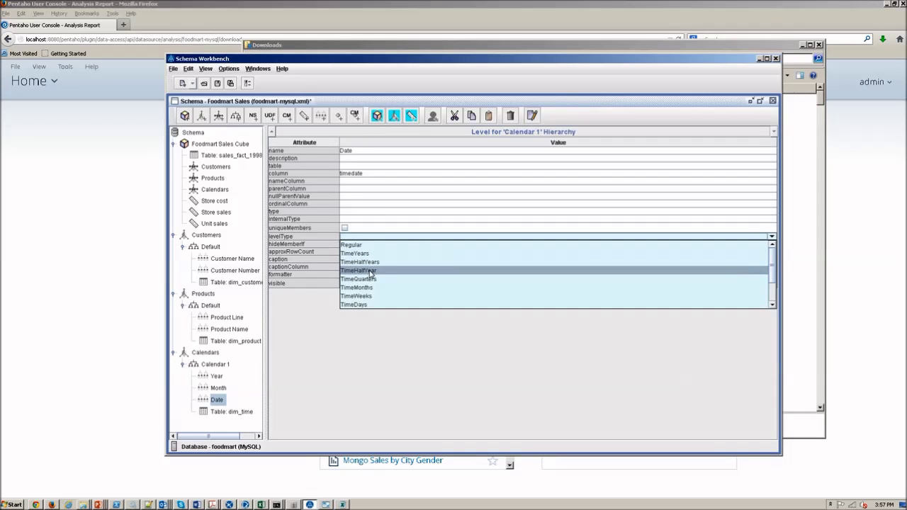
{"action": "left_click", "coordinate": [367, 305]}
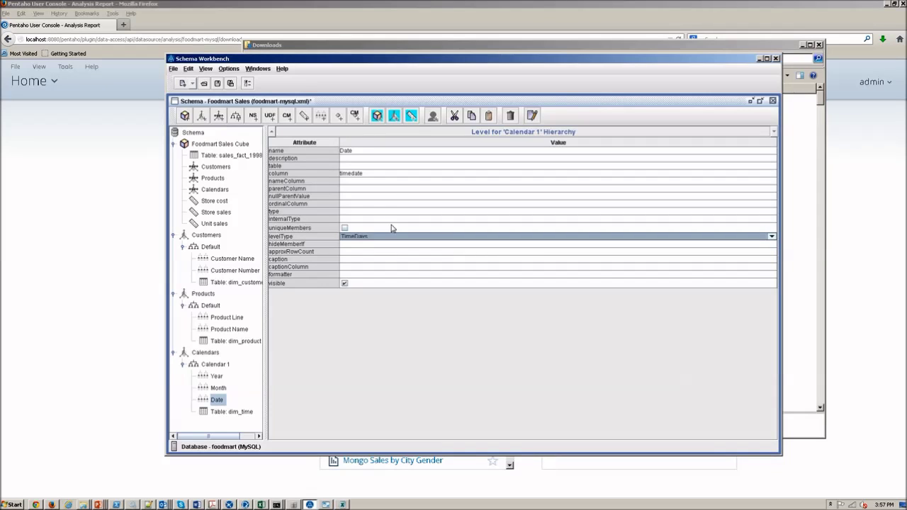
- Save the foodmart-mysql.xml schema and select the Foodmart Sales Cube
{"action": "left_click", "coordinate": [174, 69]}
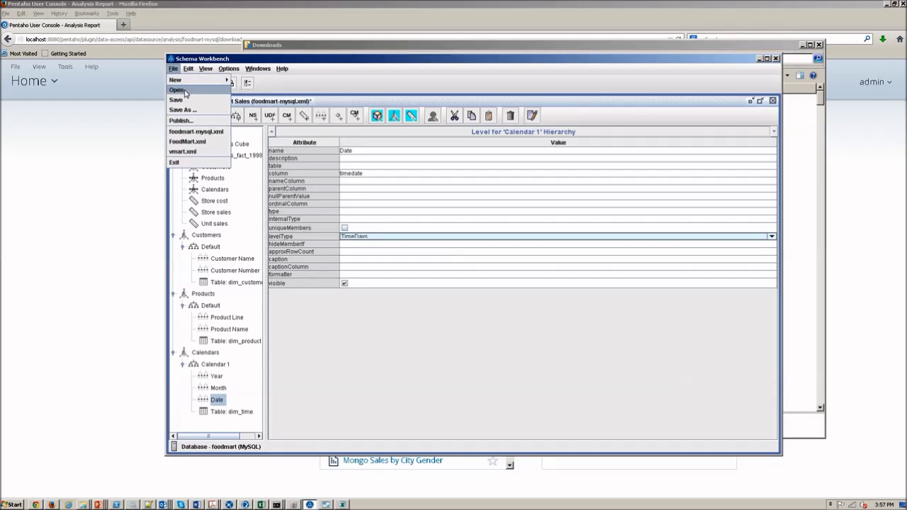
{"action": "left_click", "coordinate": [184, 100]}
{"action": "left_click", "coordinate": [217, 146]}
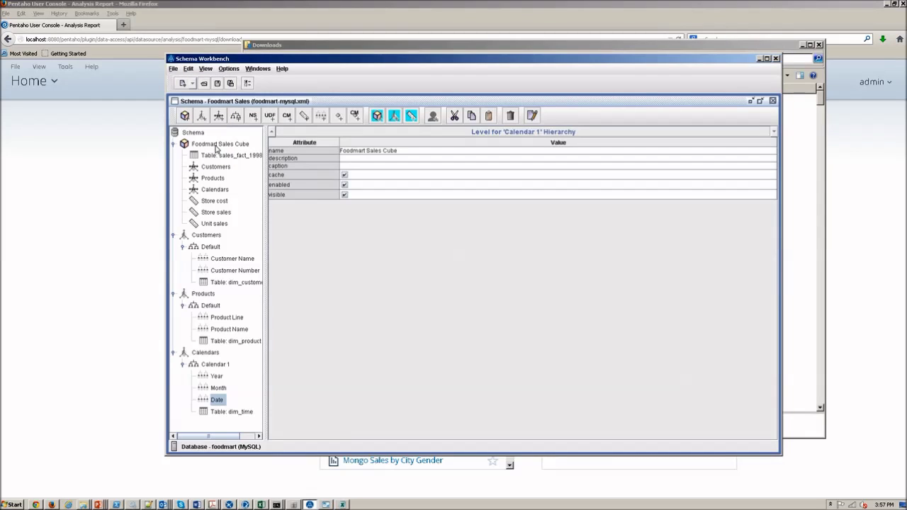
{"action": "left_click", "coordinate": [173, 68]}
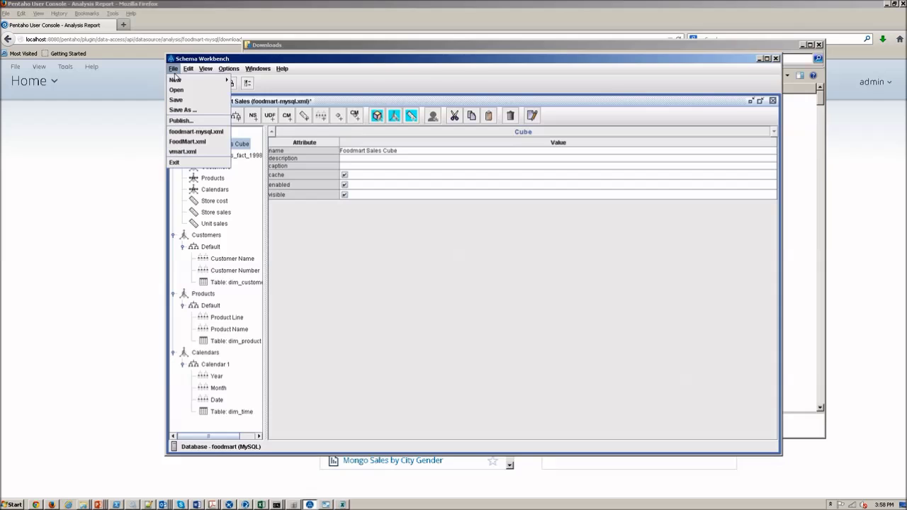
{"action": "left_click", "coordinate": [183, 120]}
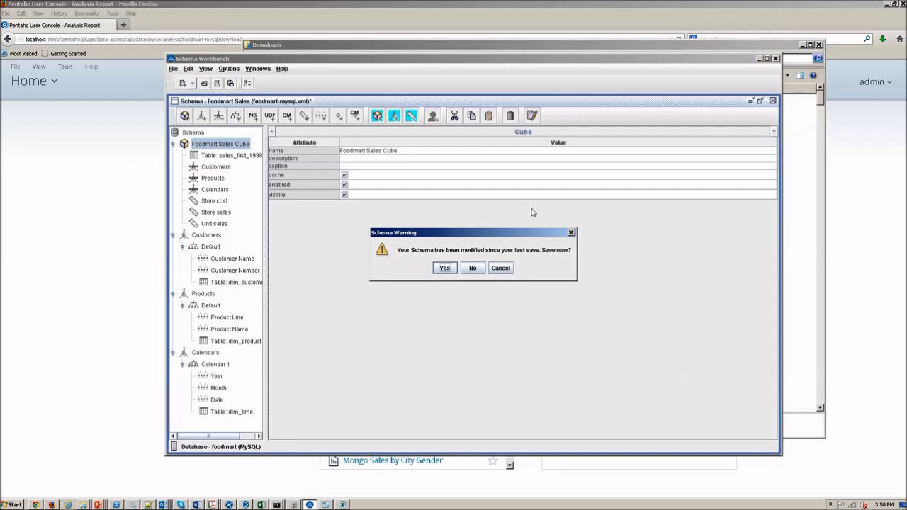
{"action": "left_click", "coordinate": [500, 268]}
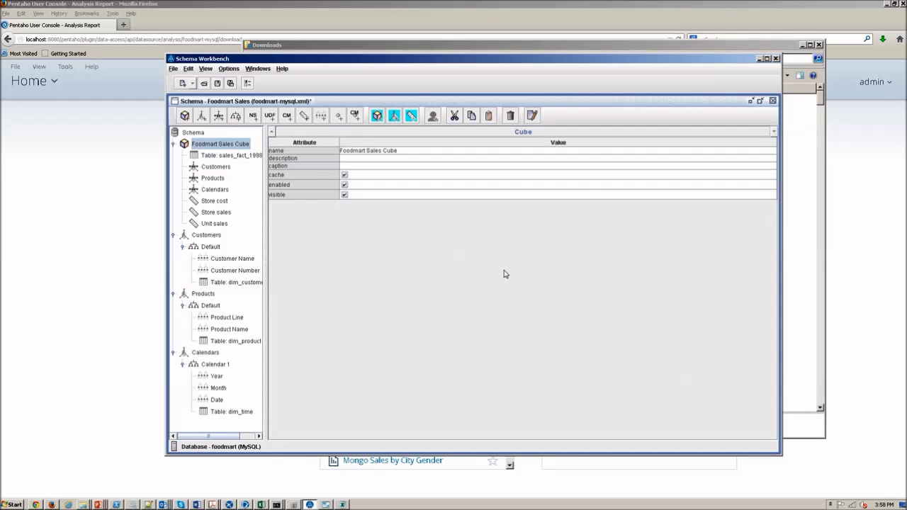
{"action": "left_click", "coordinate": [173, 69]}
{"action": "left_click", "coordinate": [183, 100]}
{"action": "left_click", "coordinate": [173, 68]}
{"action": "left_click", "coordinate": [193, 122]}
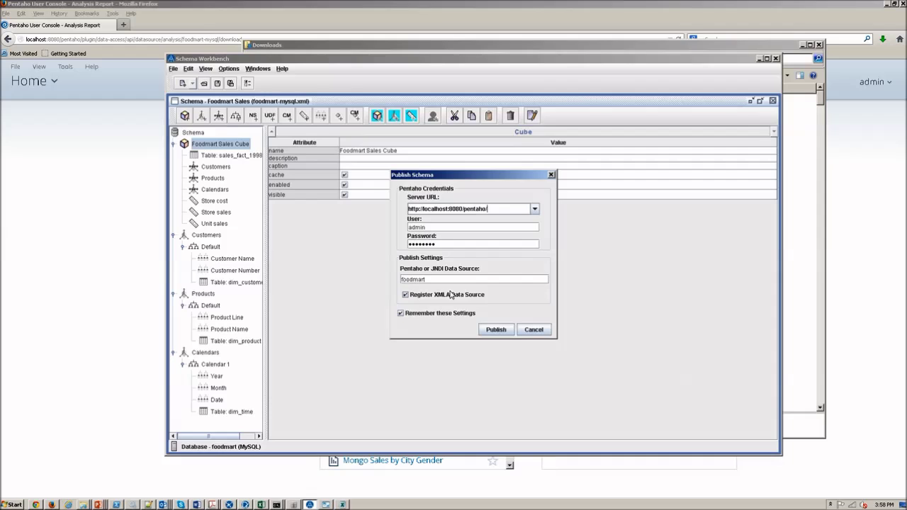
{"action": "left_click", "coordinate": [487, 331]}
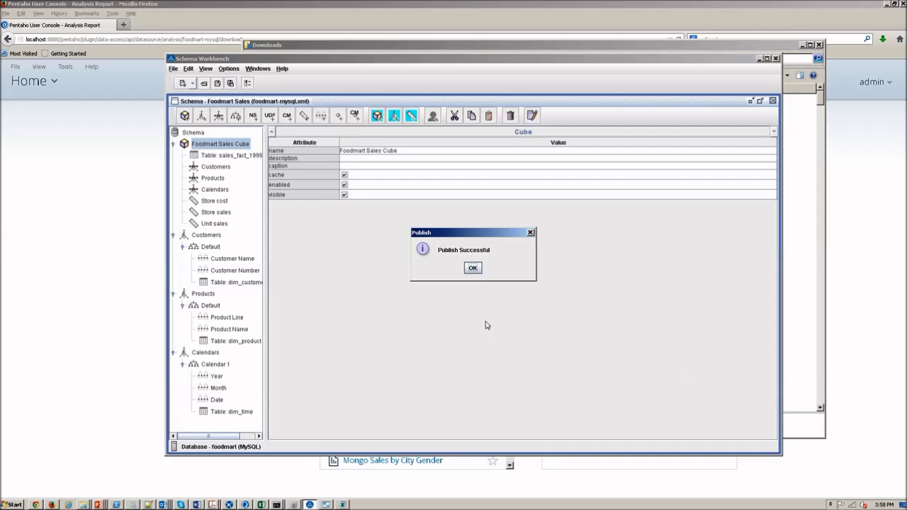
{"action": "left_click", "coordinate": [473, 268]}
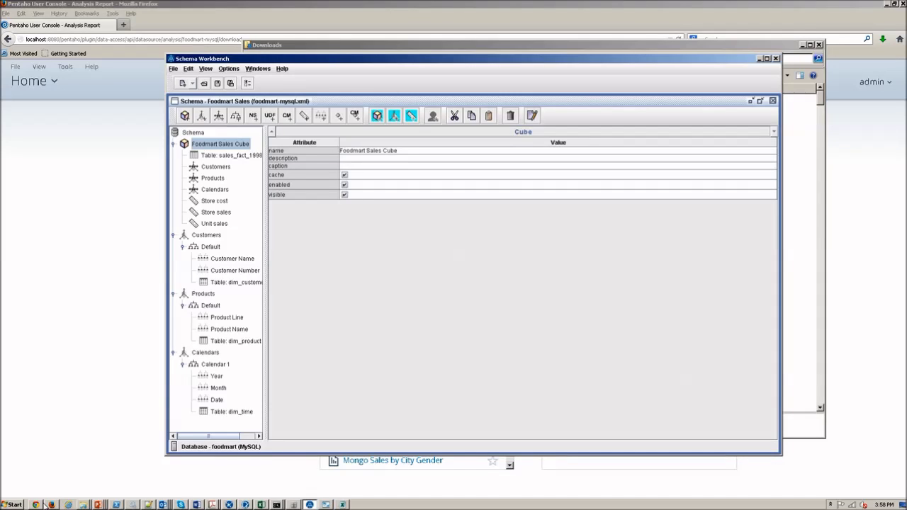
- Publish the Foodmart Sales schema to the Pentaho server once more, keeping the same publish settings
{"action": "left_click", "coordinate": [172, 68]}
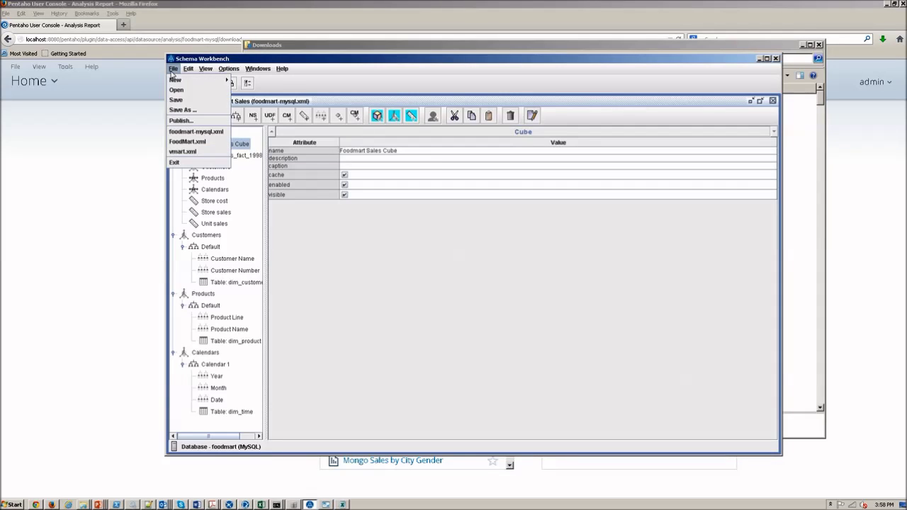
{"action": "left_click", "coordinate": [185, 119]}
{"action": "left_click", "coordinate": [496, 330]}
{"action": "left_click", "coordinate": [495, 271]}
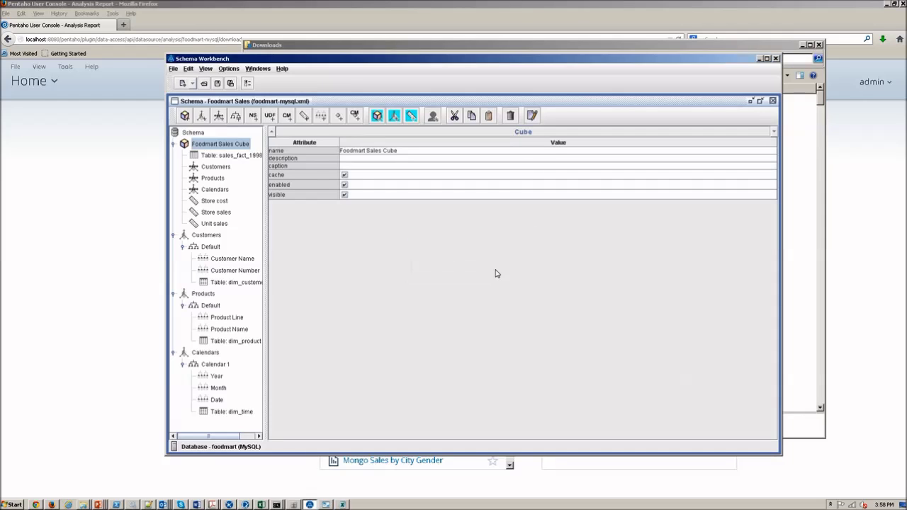
{"action": "left_click", "coordinate": [473, 269]}
- Switch to the Pentaho User Console in Firefox and create an analysis report on the Foodmart Sales: Foodmart Sales Cube data source
{"action": "left_click", "coordinate": [51, 504]}
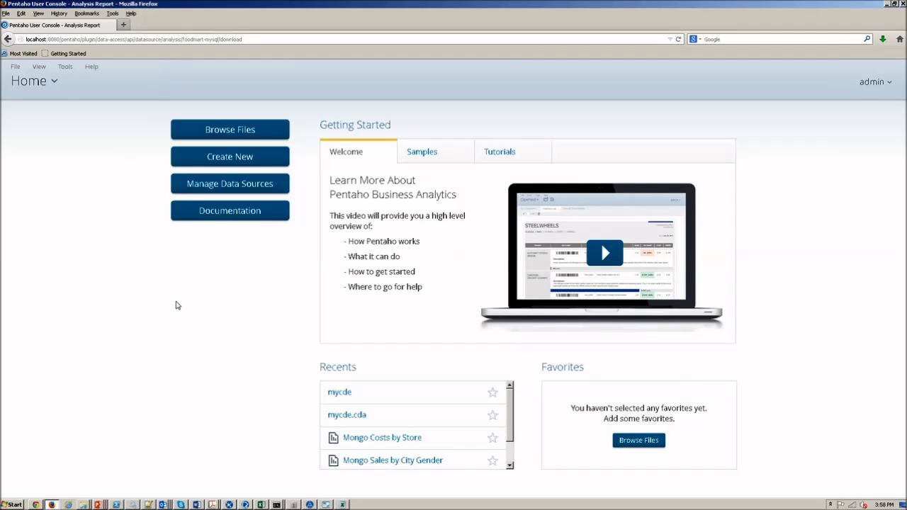
{"action": "left_click", "coordinate": [15, 67]}
{"action": "mouse_move", "coordinate": [19, 82]}
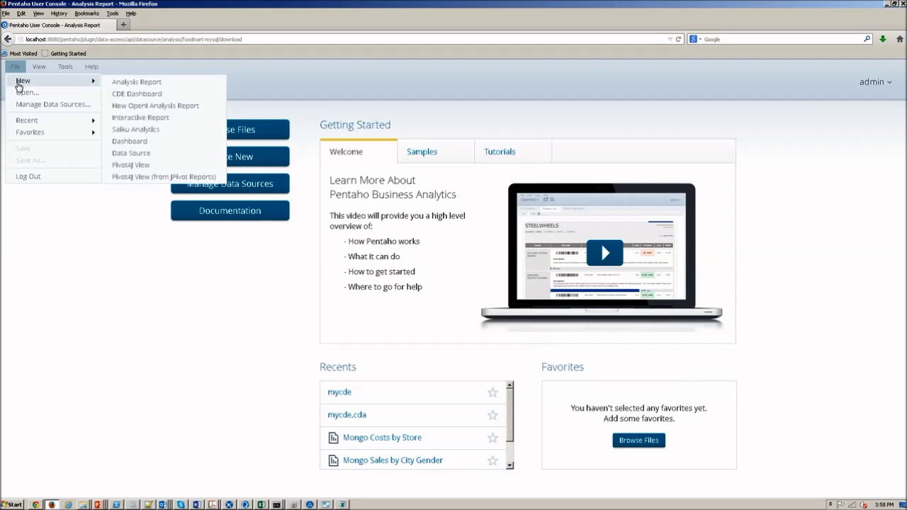
{"action": "left_click", "coordinate": [115, 82]}
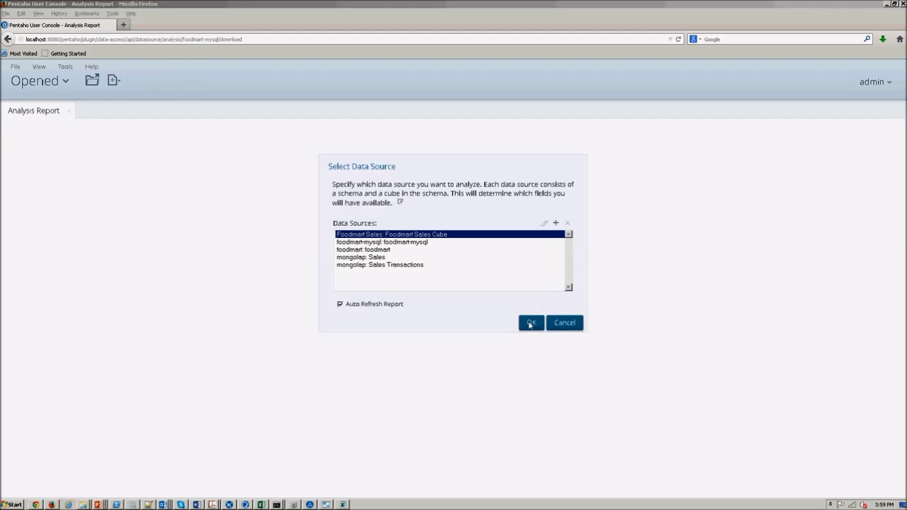
{"action": "left_click", "coordinate": [530, 324]}
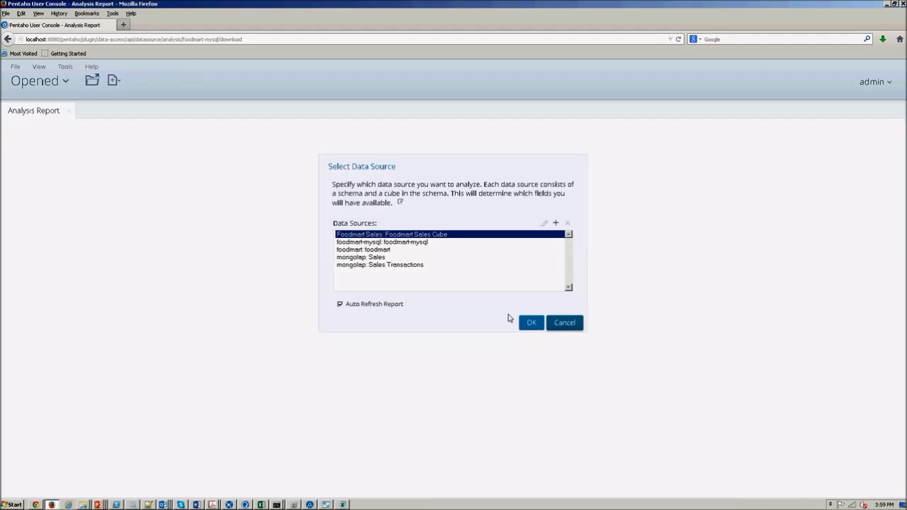
{"action": "left_click", "coordinate": [525, 323]}
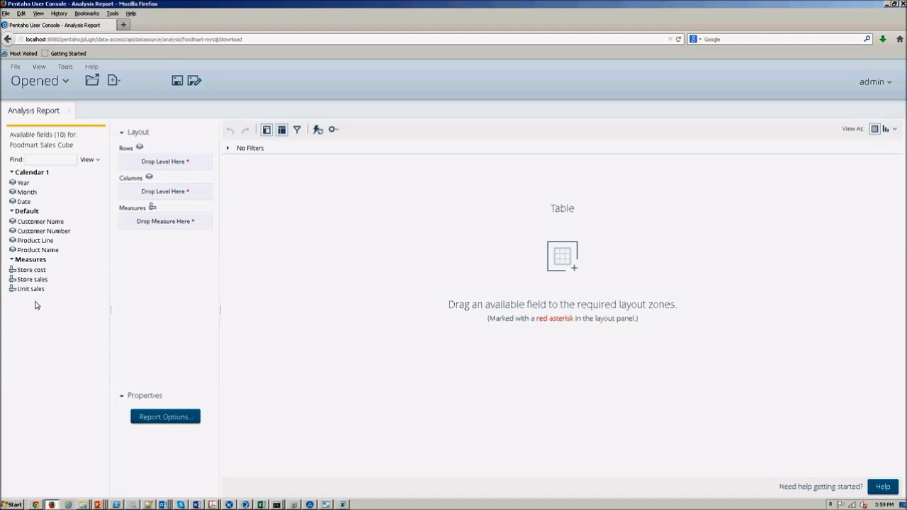
- Add Store sales as a measure of the analysis report
{"action": "left_click_drag", "start_coordinate": [33, 279], "coordinate": [171, 224]}
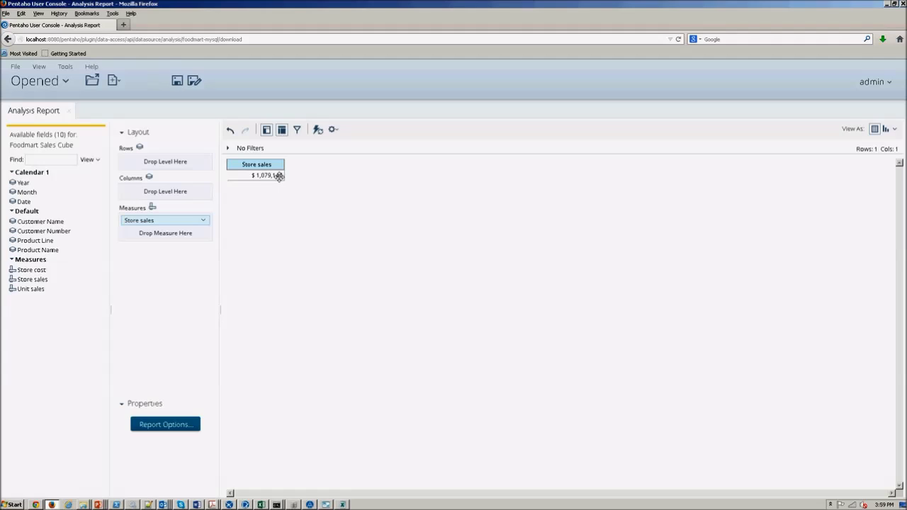
- Replace the Store sales measure with Unit sales and add Product Line as the row level
{"action": "left_click_drag", "start_coordinate": [279, 176], "coordinate": [873, 467]}
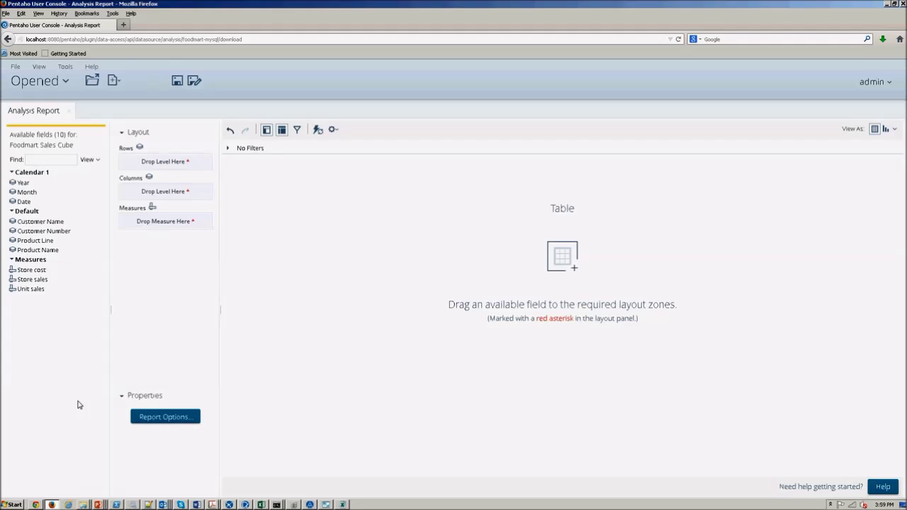
{"action": "left_click_drag", "start_coordinate": [32, 289], "coordinate": [158, 224]}
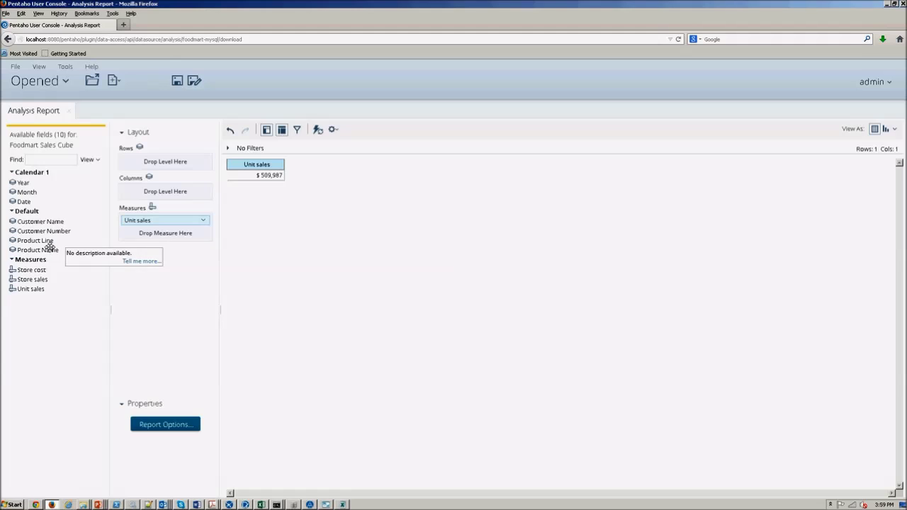
{"action": "left_click_drag", "start_coordinate": [46, 242], "coordinate": [152, 165]}
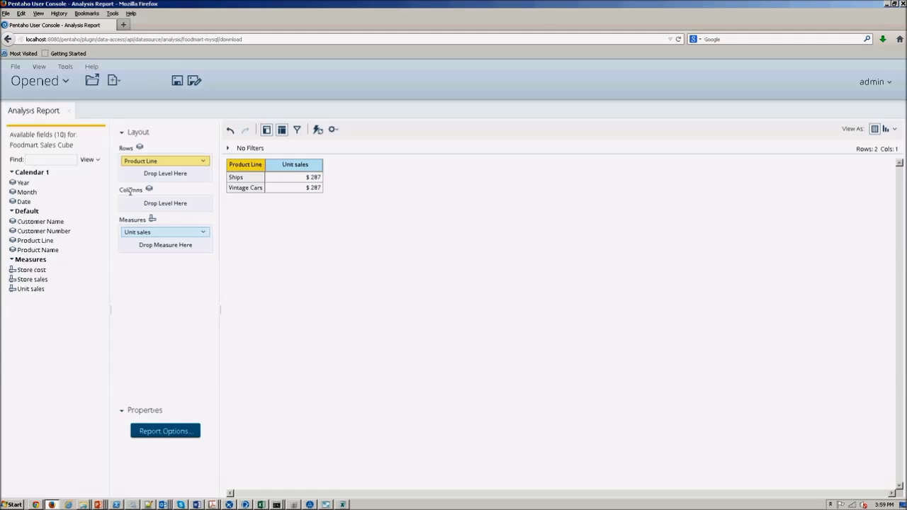
- Try Customer Number as a second row level below Product Line and remove it from the report
{"action": "left_click_drag", "start_coordinate": [49, 231], "coordinate": [145, 177]}
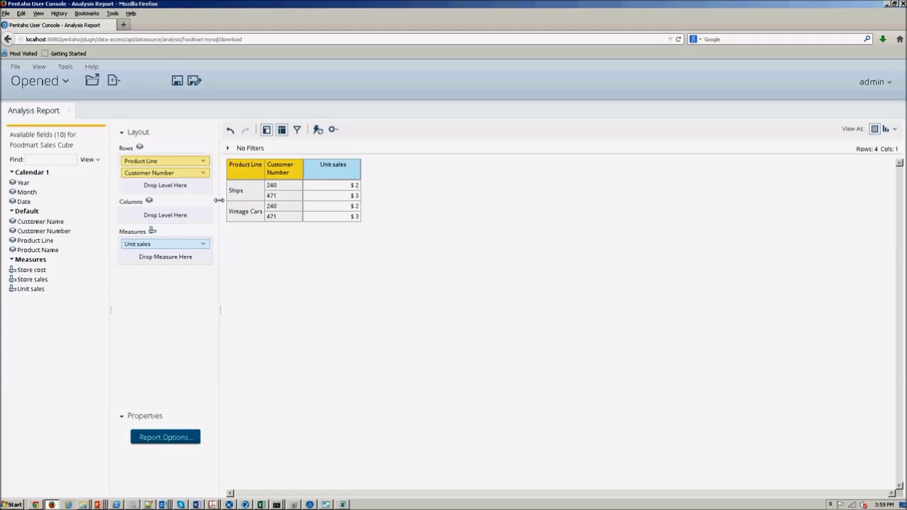
{"action": "left_click", "coordinate": [203, 174]}
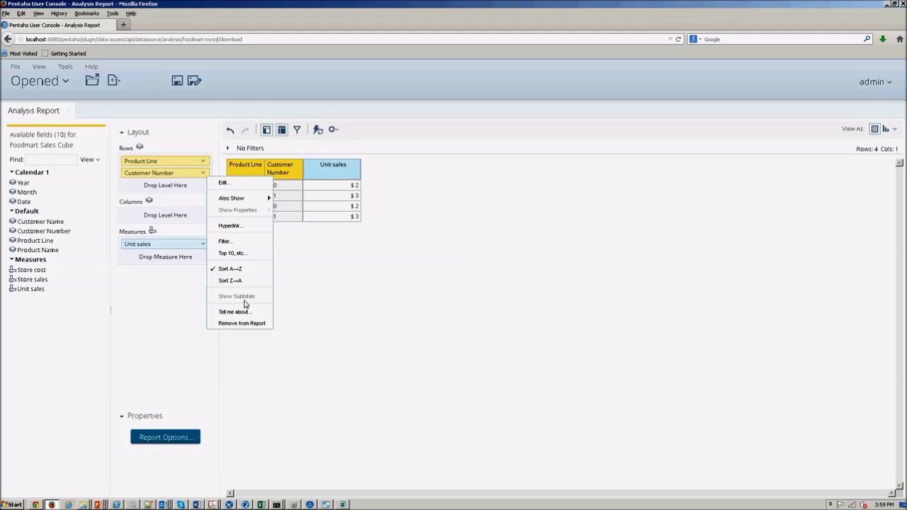
{"action": "left_click", "coordinate": [244, 323]}
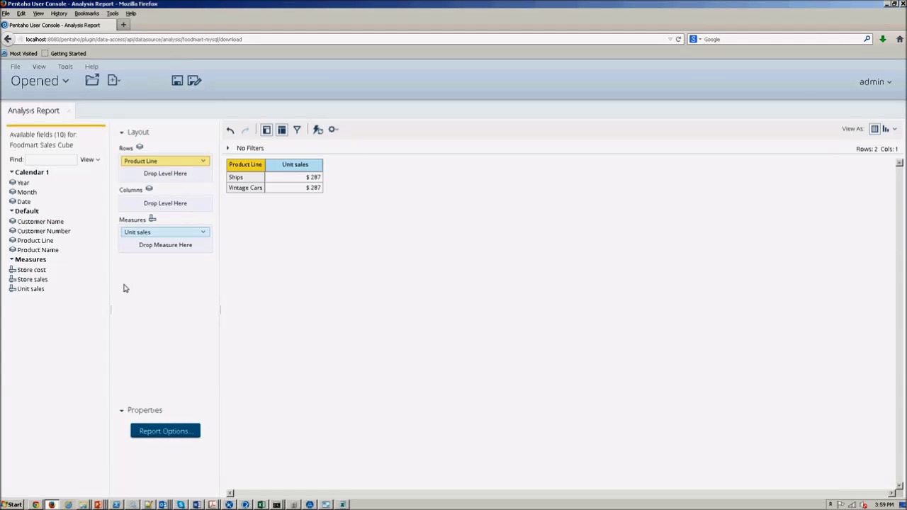
- Add Product Name to the rows below Product Line, and try Month as a column level before removing it
{"action": "left_click_drag", "start_coordinate": [49, 250], "coordinate": [165, 174]}
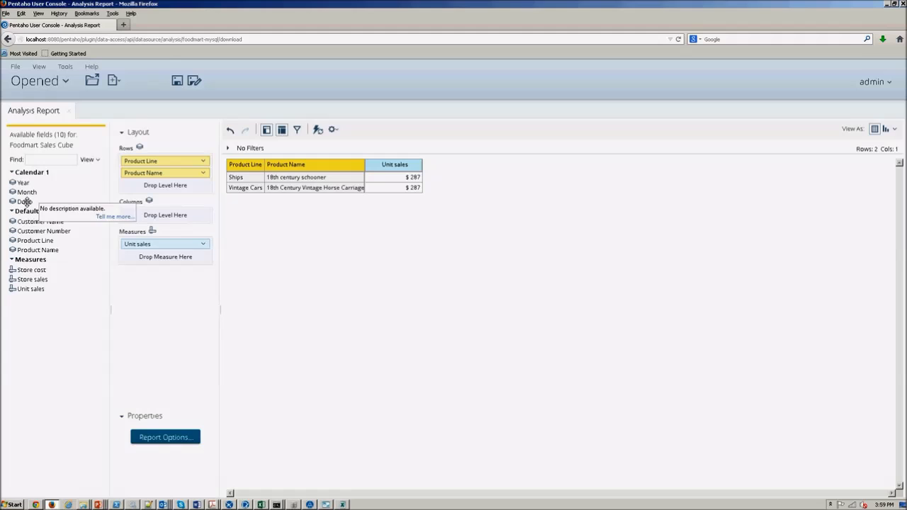
{"action": "left_click_drag", "start_coordinate": [25, 192], "coordinate": [134, 216]}
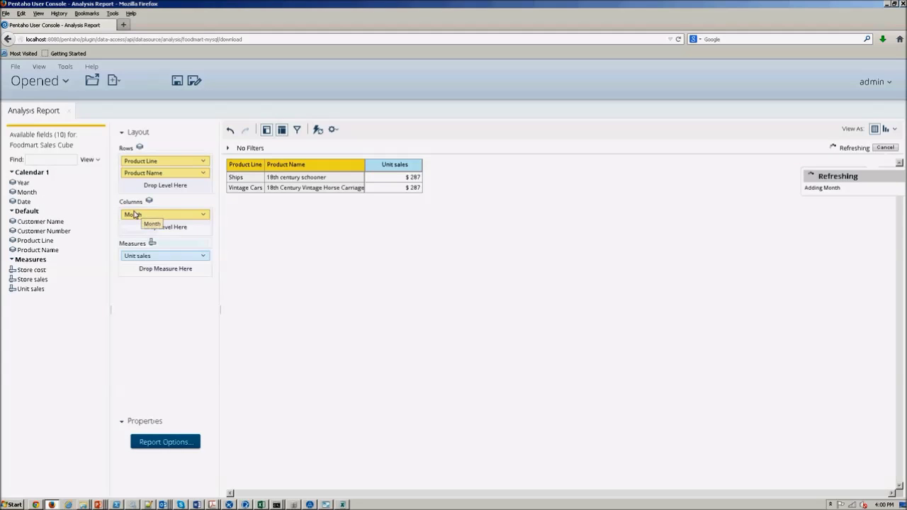
{"action": "left_click", "coordinate": [203, 217]}
{"action": "left_click", "coordinate": [240, 364]}
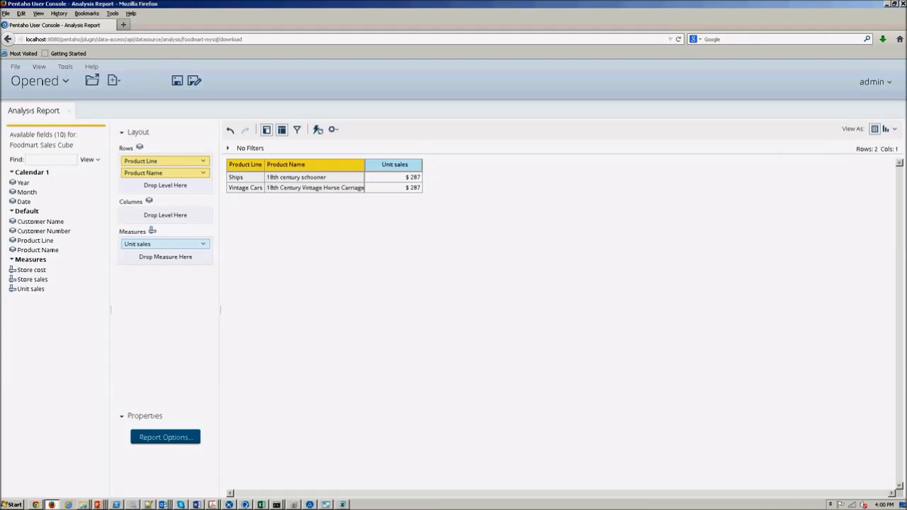
- Try displaying the Unit sales report as a Bar chart and as a Line chart
{"action": "left_click", "coordinate": [894, 128]}
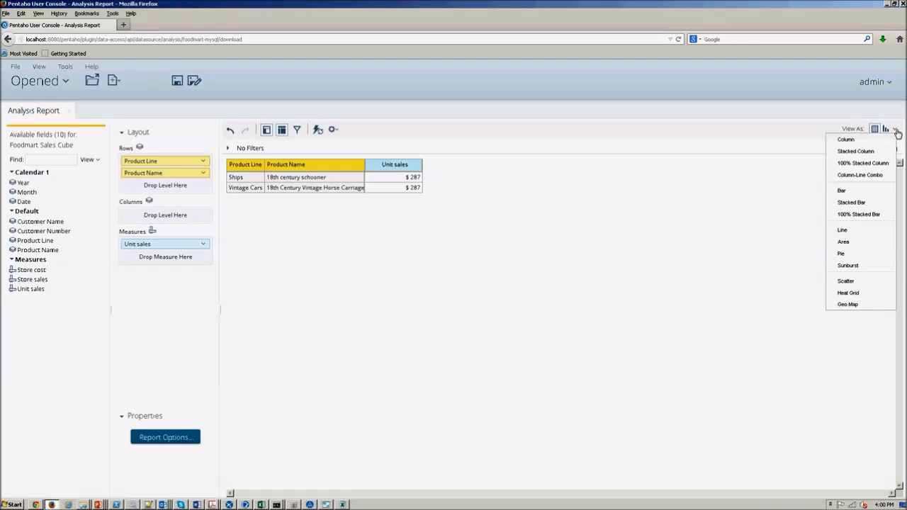
{"action": "left_click", "coordinate": [849, 191]}
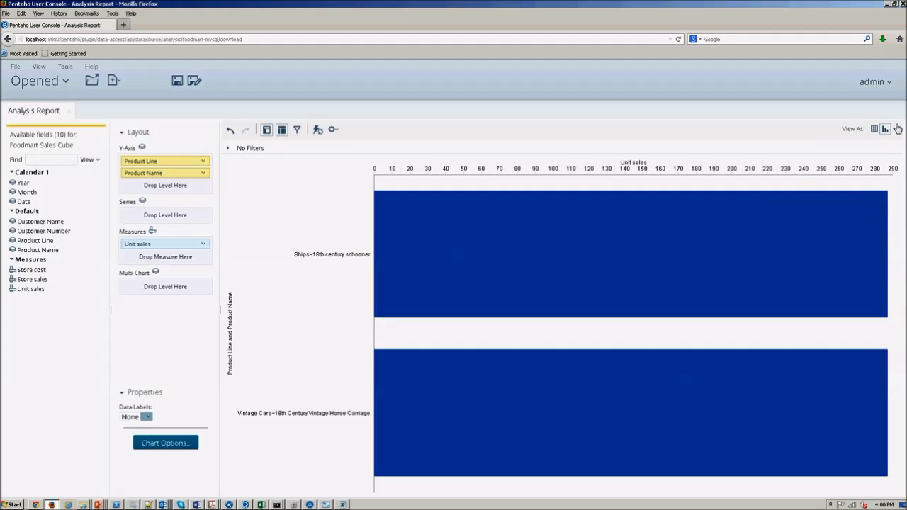
{"action": "left_click", "coordinate": [894, 130]}
{"action": "left_click", "coordinate": [848, 231]}
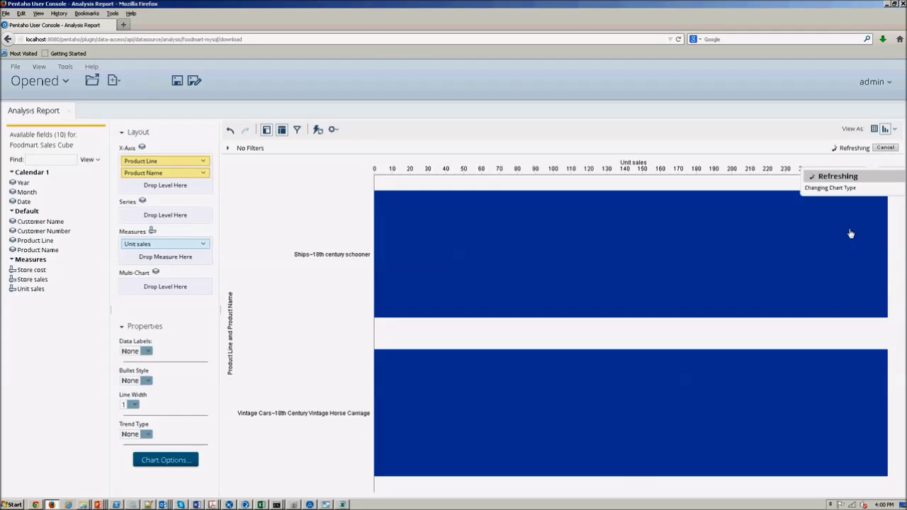
{"action": "left_click_drag", "start_coordinate": [847, 190], "coordinate": [888, 142]}
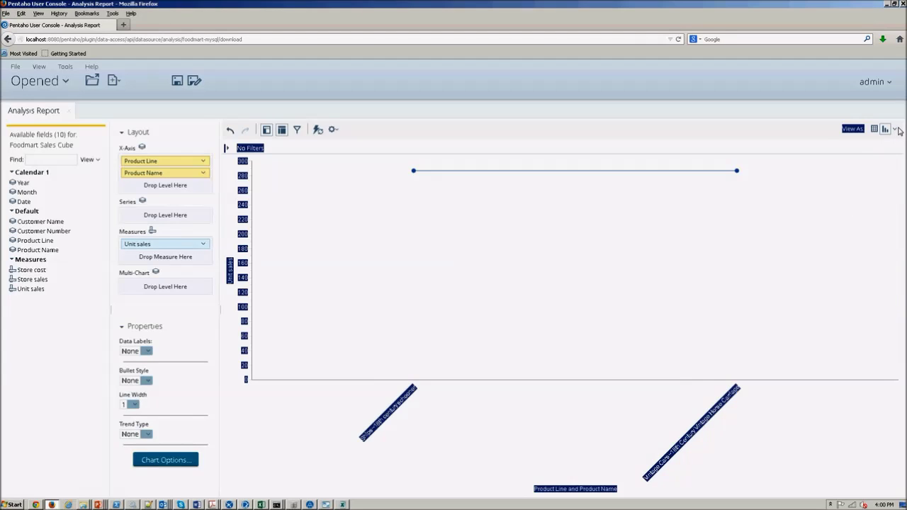
- Display the report as a Pie chart and remove Product Name from its slices
{"action": "left_click", "coordinate": [896, 130]}
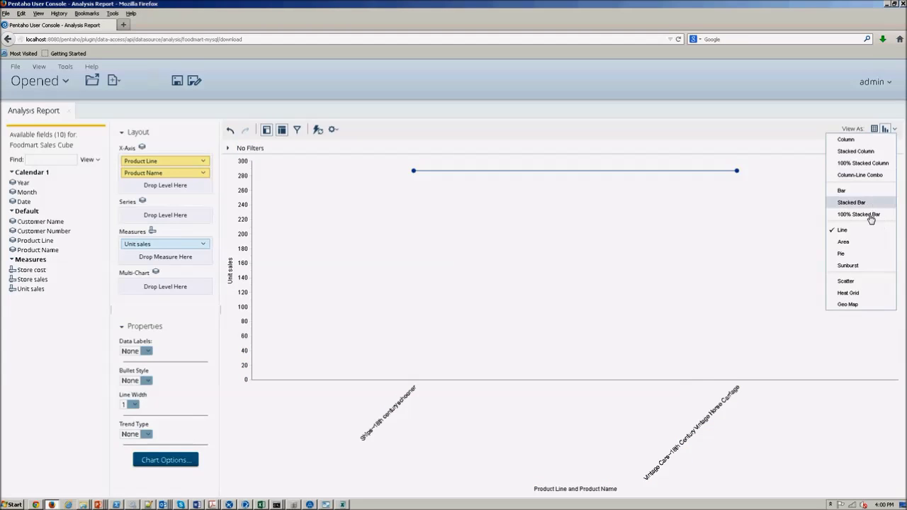
{"action": "left_click", "coordinate": [859, 254]}
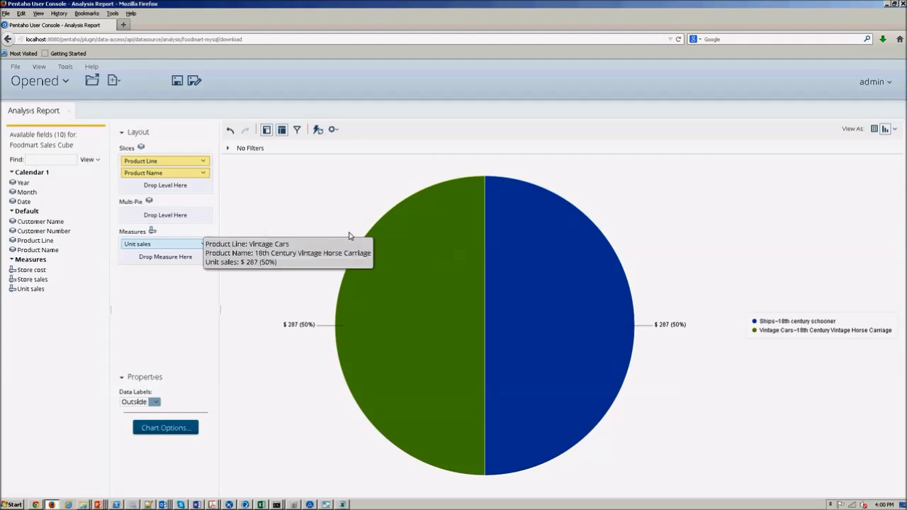
{"action": "left_click", "coordinate": [204, 174]}
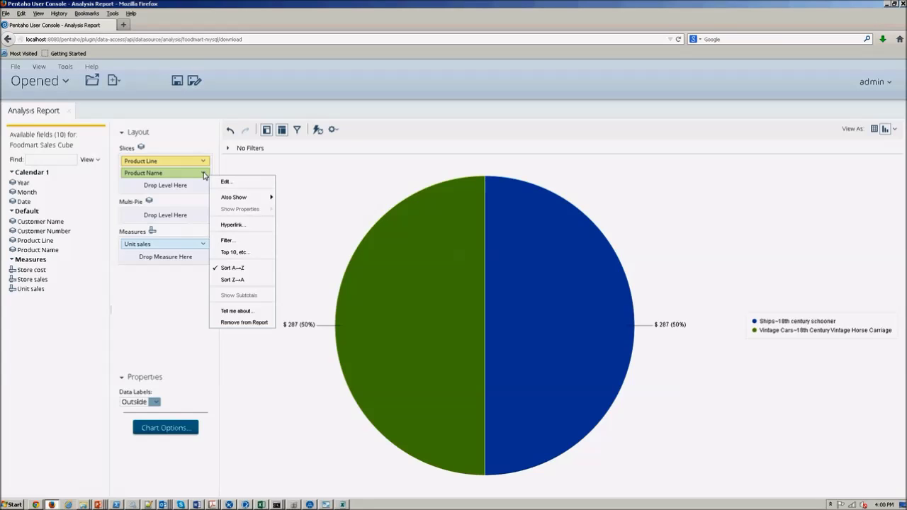
{"action": "left_click", "coordinate": [252, 323]}
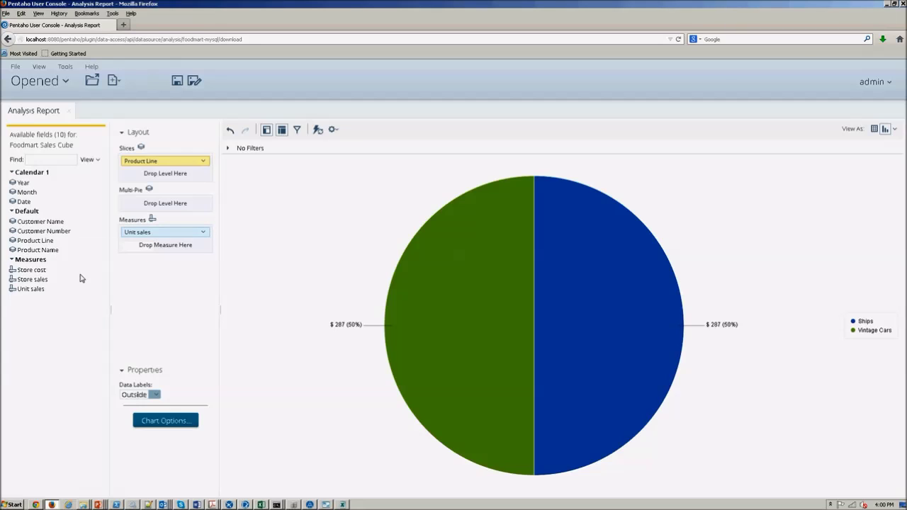
- Add Store sales as a second measure of the pie chart and replace Product Line with Product Name as its slices
{"action": "left_click_drag", "start_coordinate": [33, 279], "coordinate": [148, 248]}
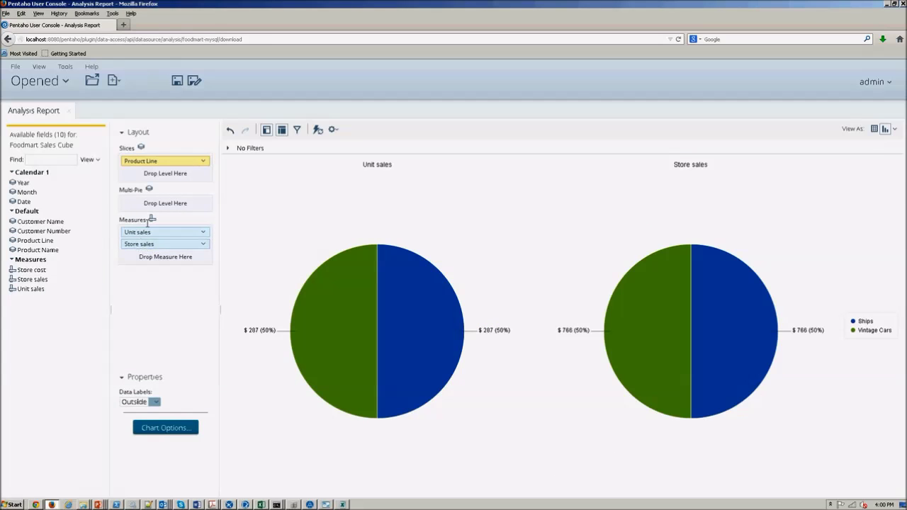
{"action": "left_click", "coordinate": [202, 162]}
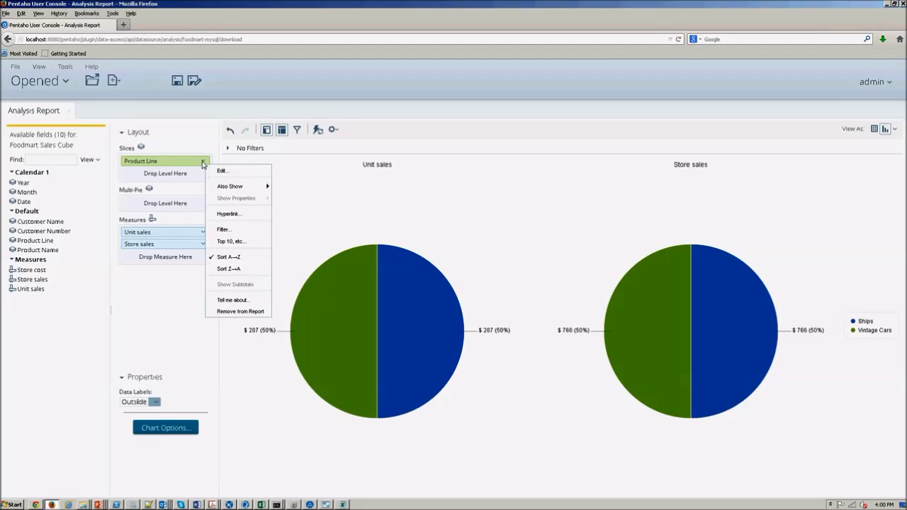
{"action": "left_click", "coordinate": [240, 312]}
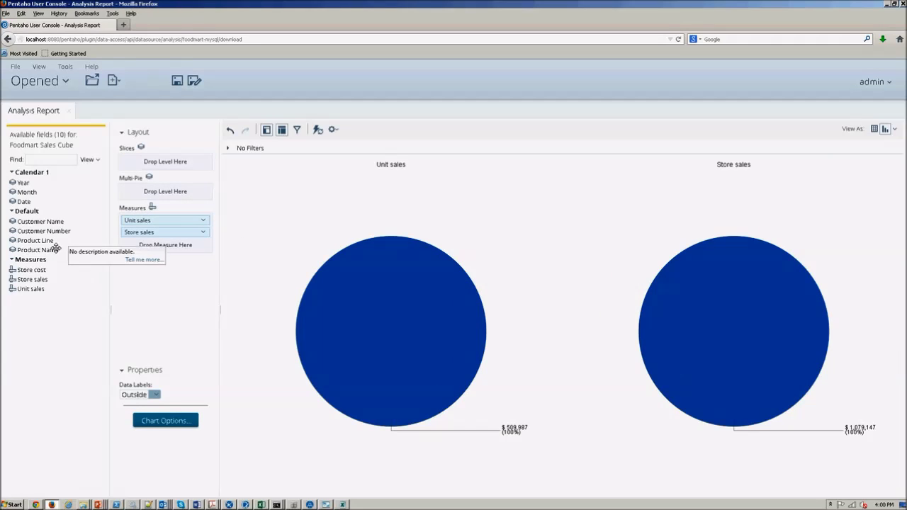
{"action": "left_click_drag", "start_coordinate": [39, 249], "coordinate": [156, 166]}
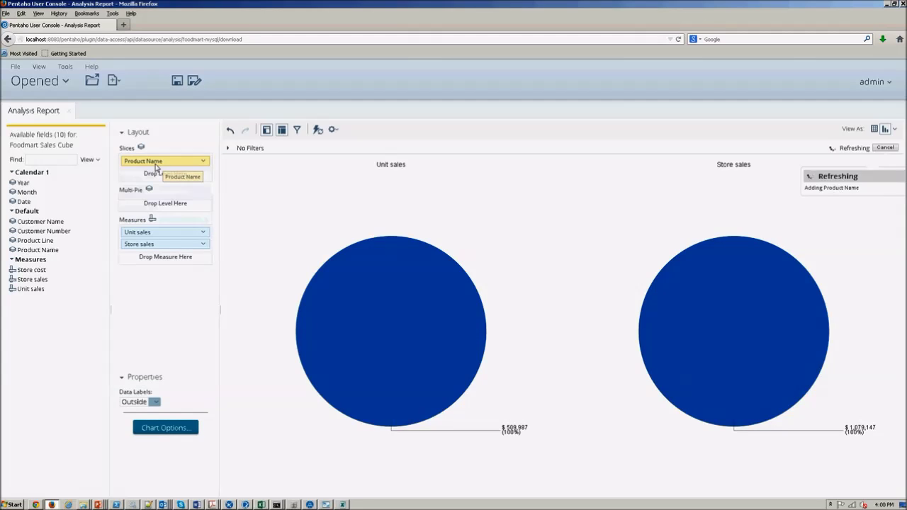